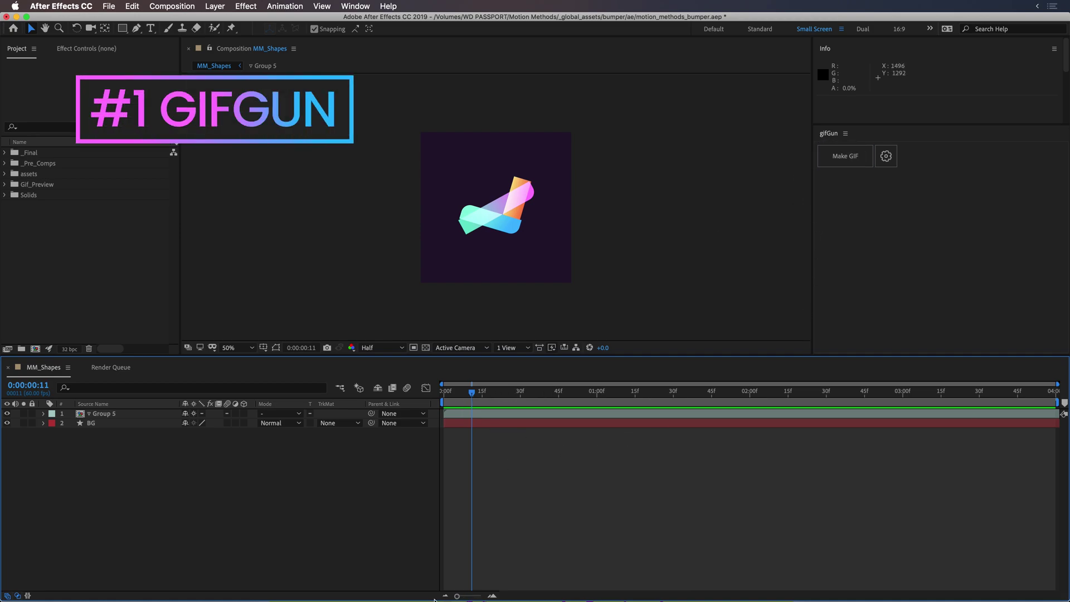
Glance at the GifGun product page in Chrome, then switch back to After Effects.
mouse_move(435, 599)
left_click(389, 580)
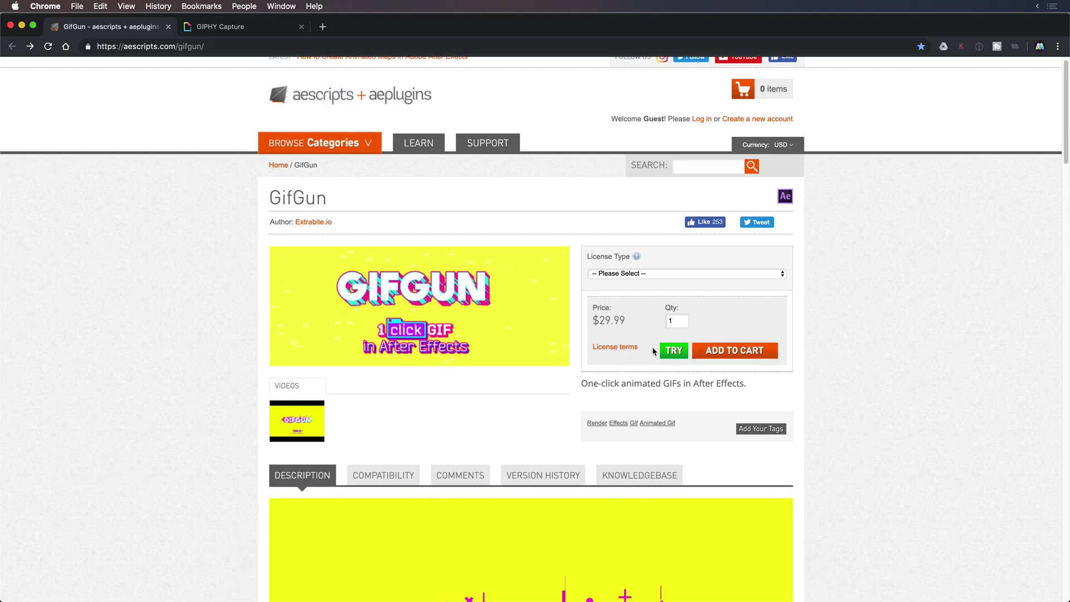
mouse_move(360, 597)
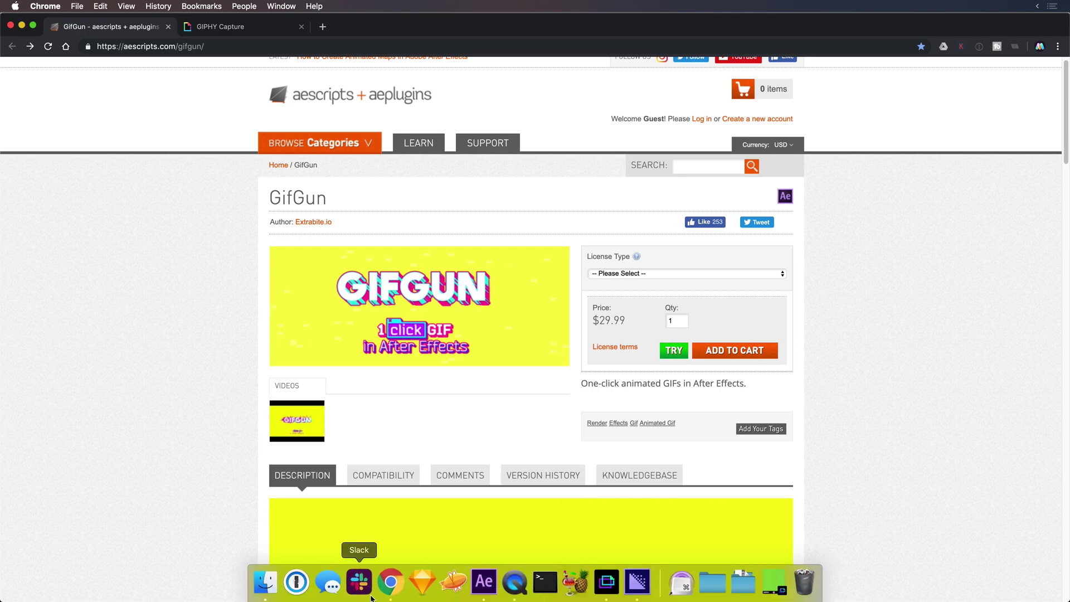
left_click(483, 580)
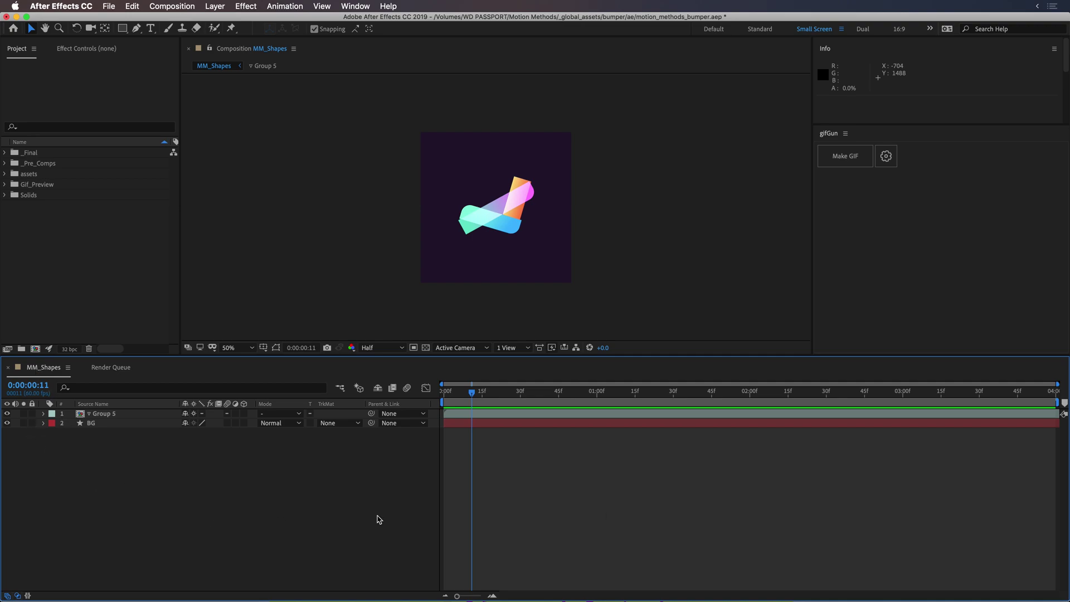
Keep GifGun's frame rate 'as comp' with 400 px width and looping, and confirm the settings.
left_click(886, 157)
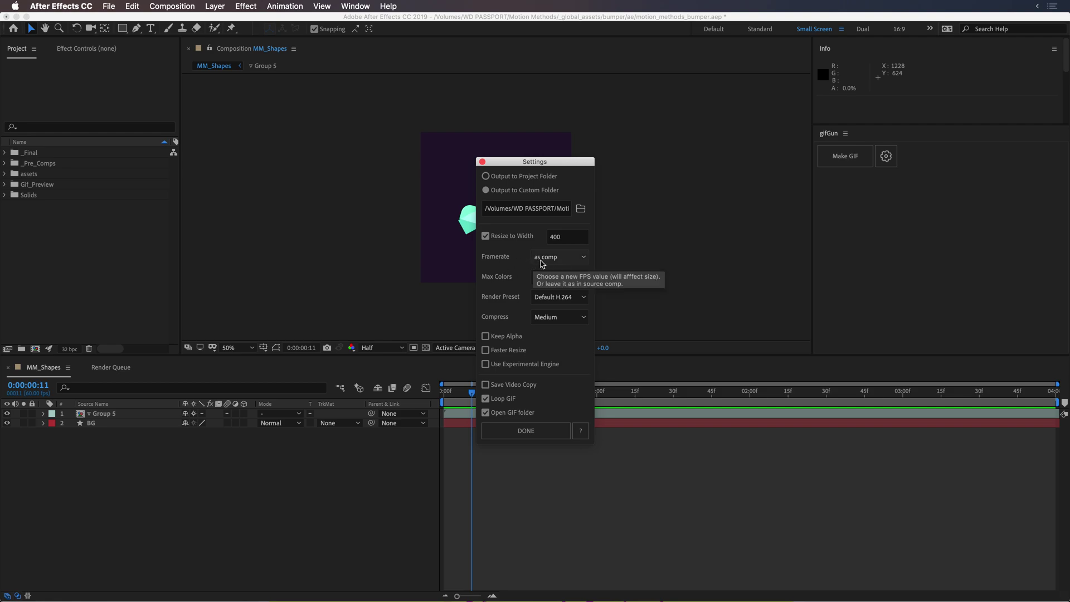
left_click(542, 257)
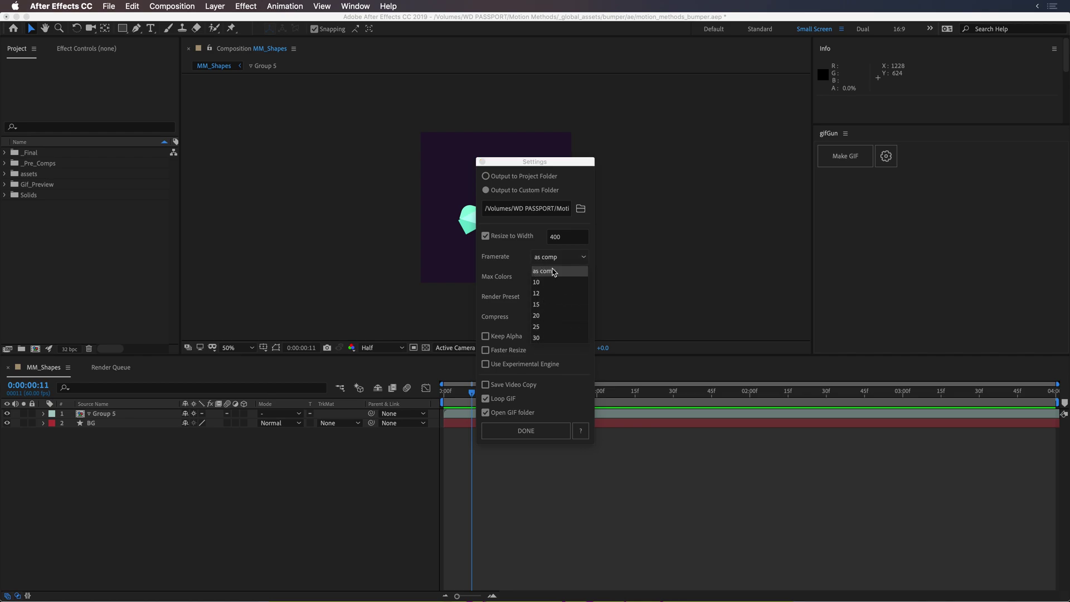
left_click(558, 259)
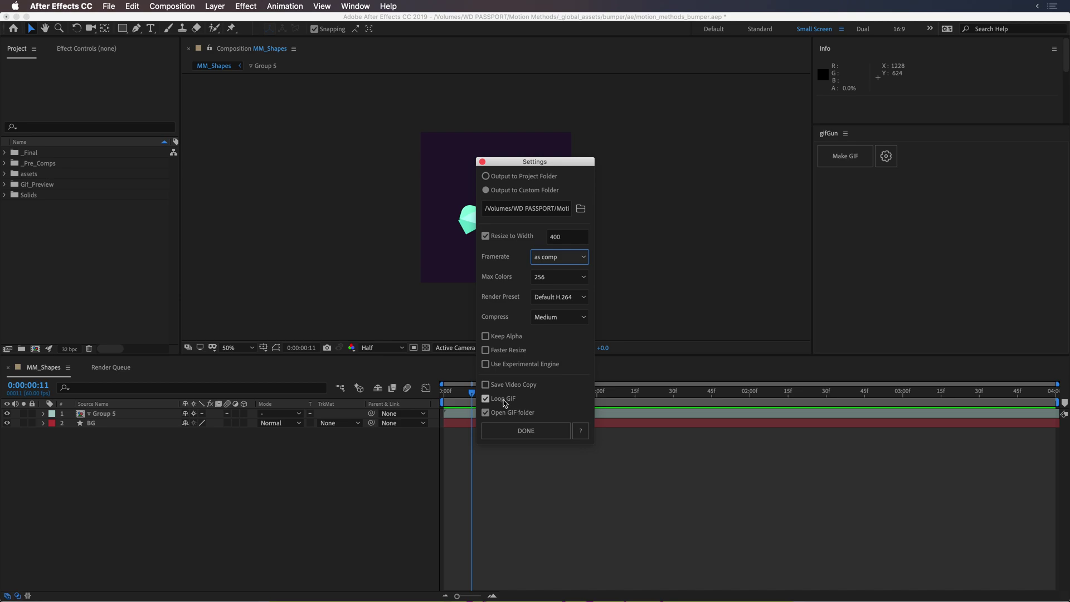
left_click(529, 434)
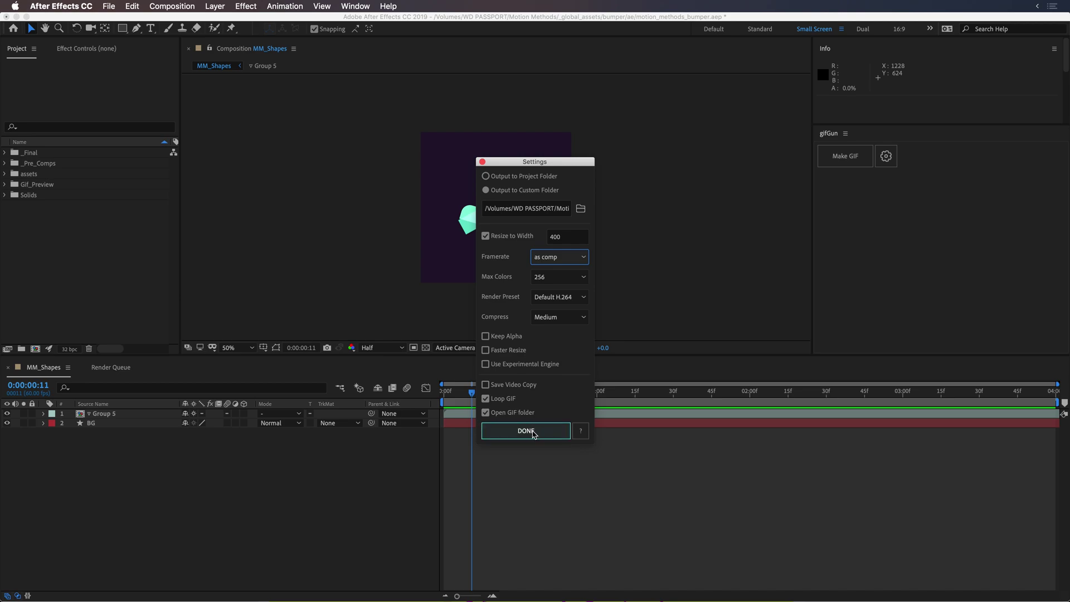
left_click(533, 434)
Start GifGun's MM_Shapes GIF render and let the Render Queue reach Done.
left_click(844, 158)
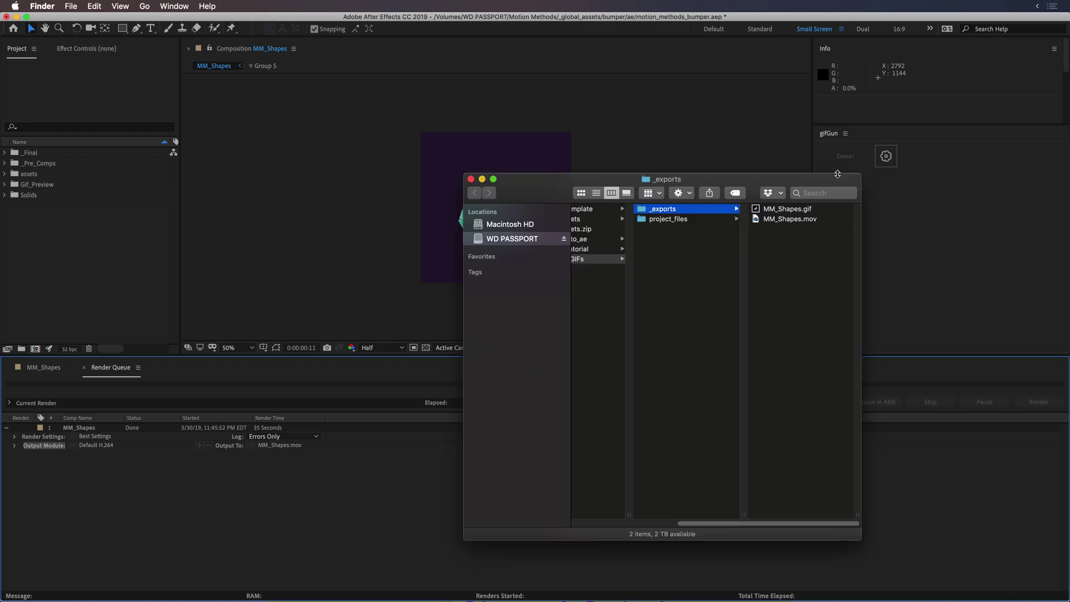
Quick Look the 400×400 MM_Shapes.gif in _exports, then return to After Effects.
left_click(795, 211)
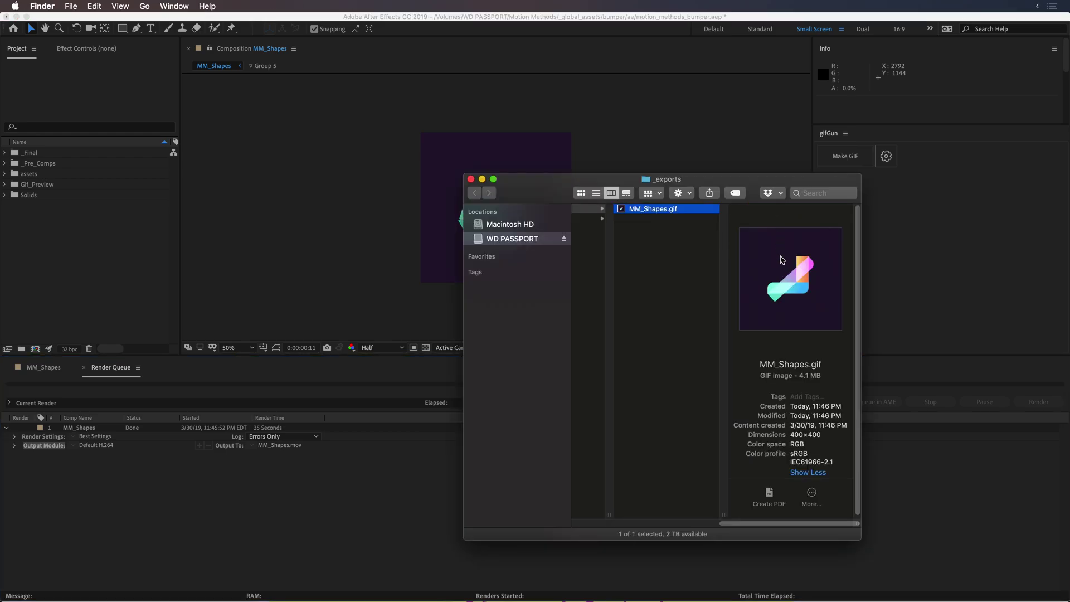
key("space")
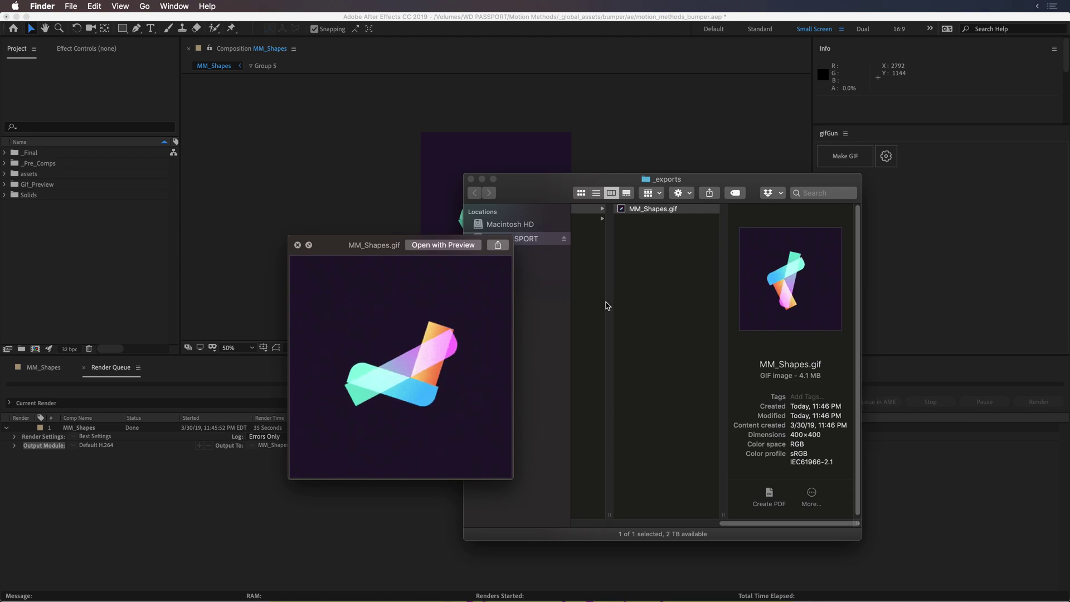
left_click(35, 370)
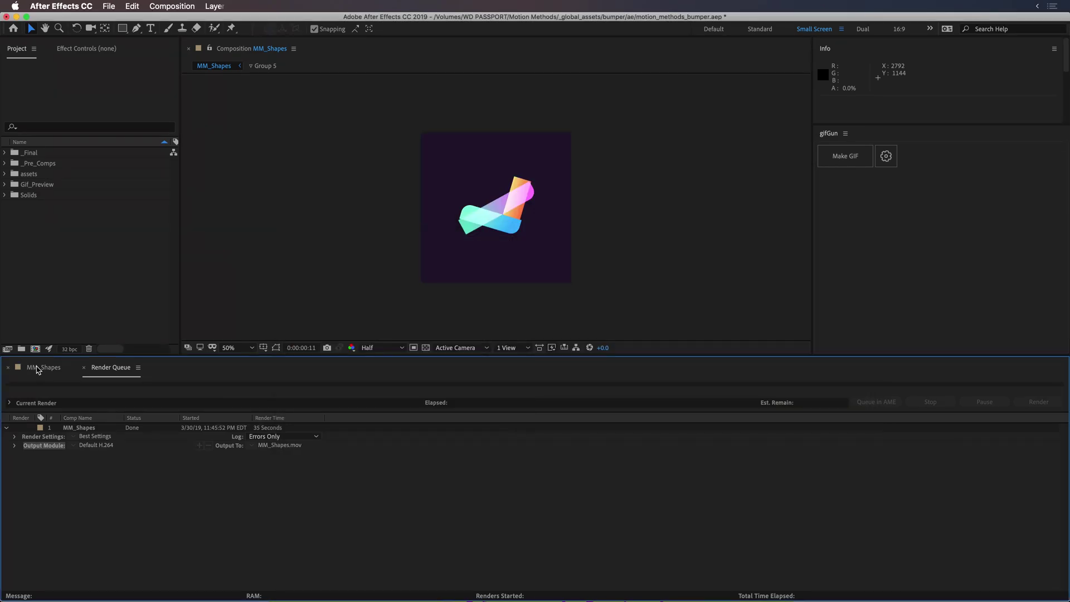
Add the MM_Shapes composition to the Adobe Media Encoder queue from the Composition menu.
left_click(44, 368)
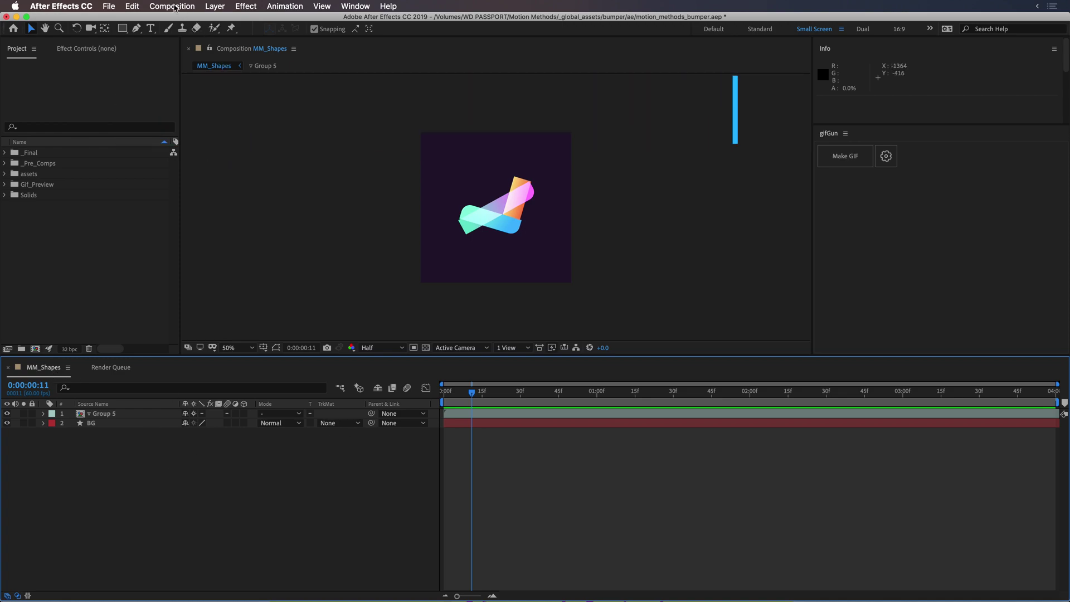
left_click(173, 6)
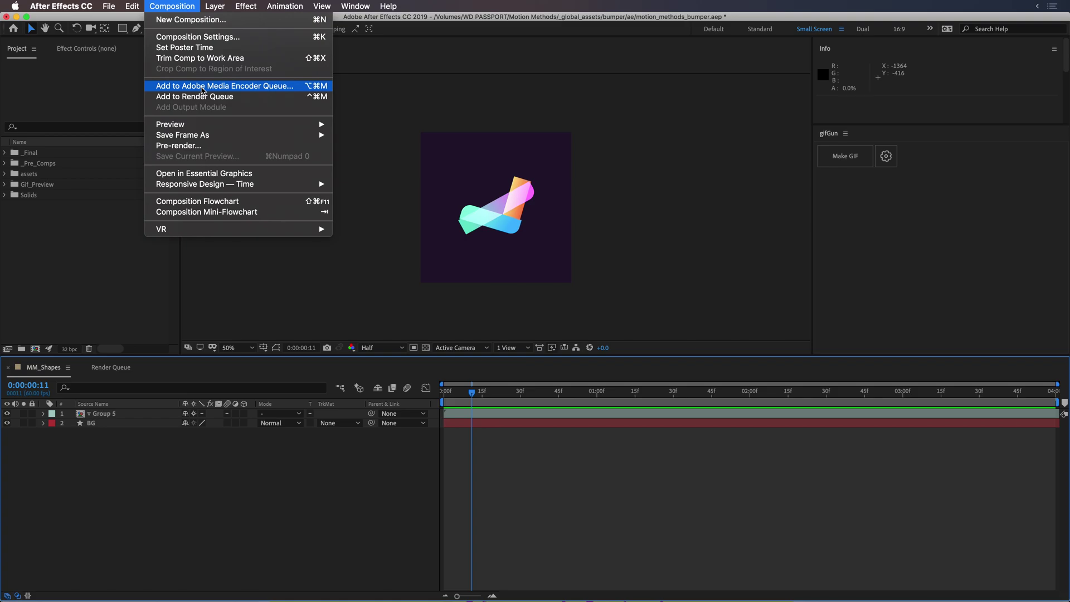
left_click(203, 86)
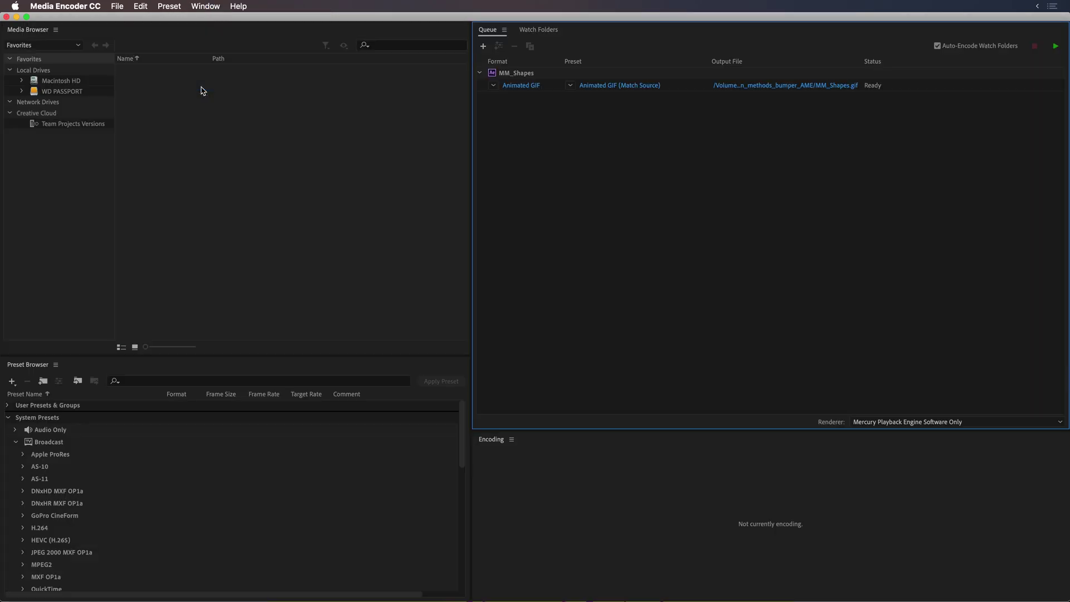
Keep Animated GIF as the output format for the queued MM_Shapes item.
left_click(494, 86)
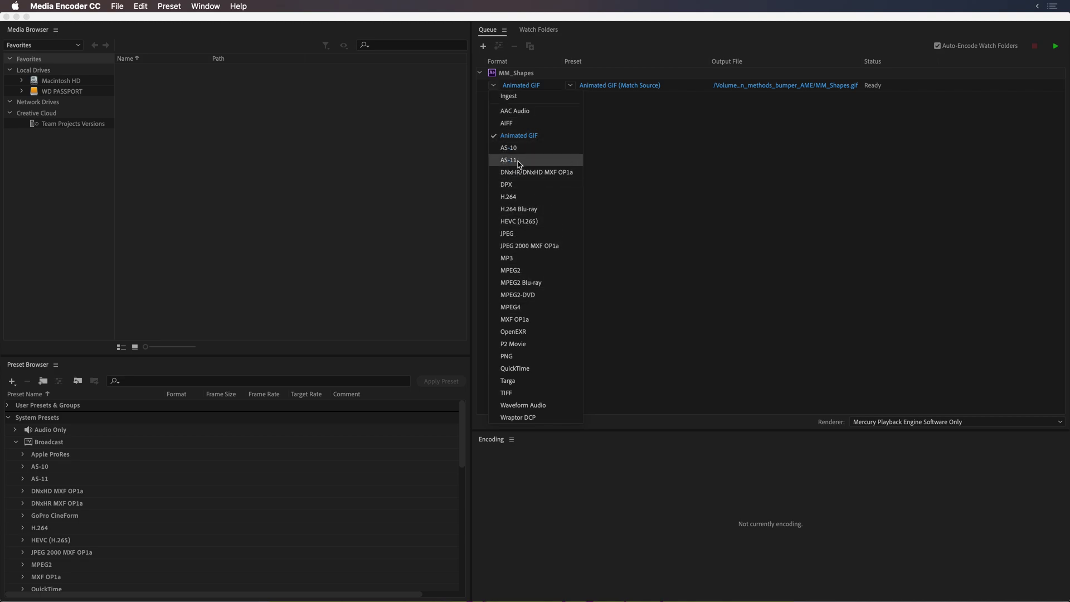
left_click(522, 138)
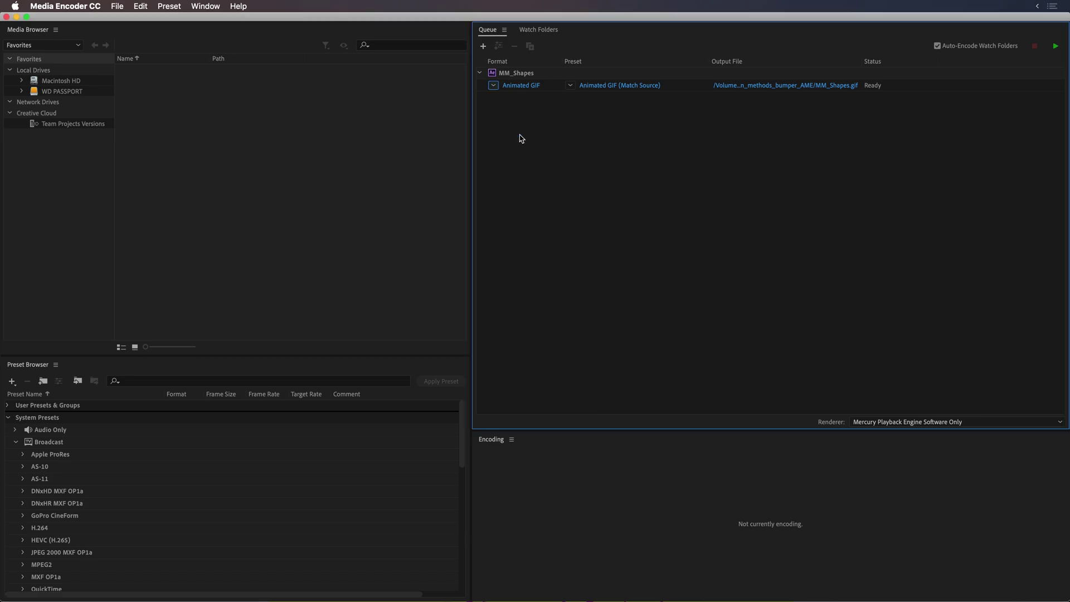
In Export Settings, turn off Match Source resolution and set the GIF to 400×400.
left_click(515, 86)
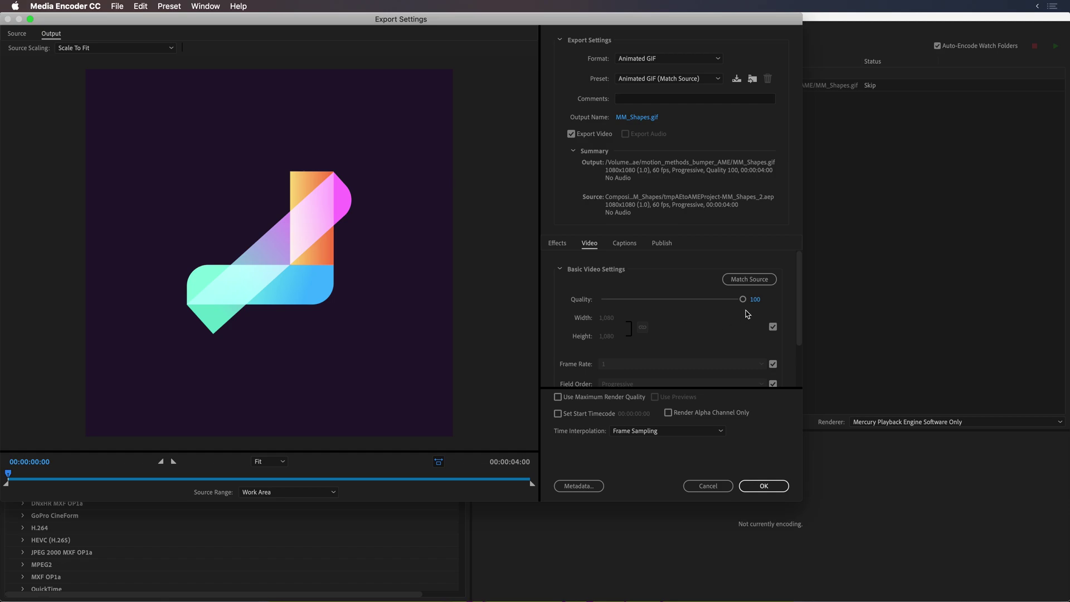
scroll(801, 312, "down", 3)
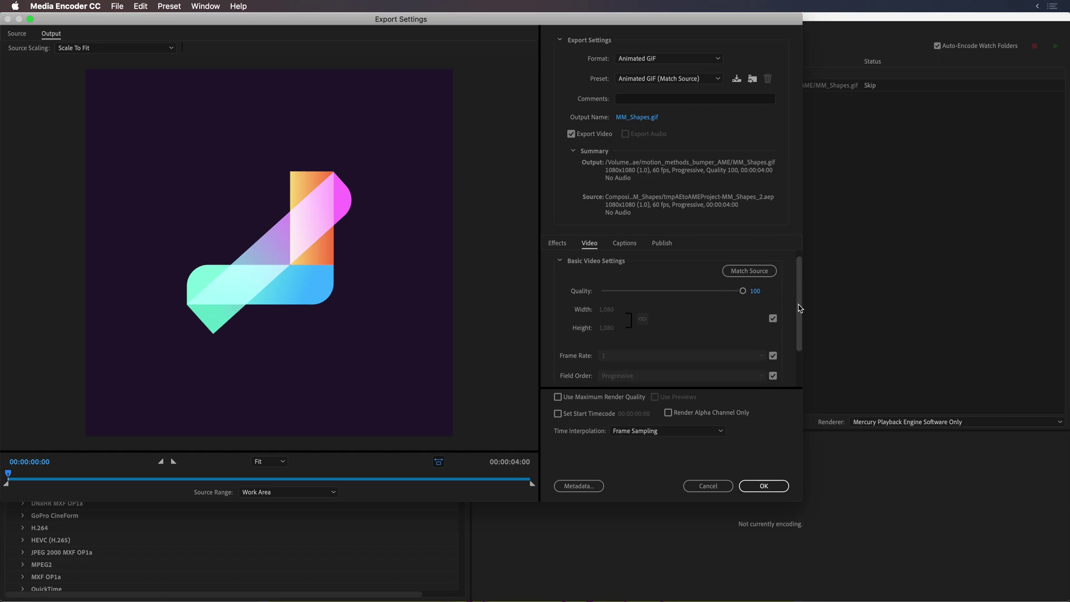
scroll(801, 320, "up", 2)
left_click(772, 304)
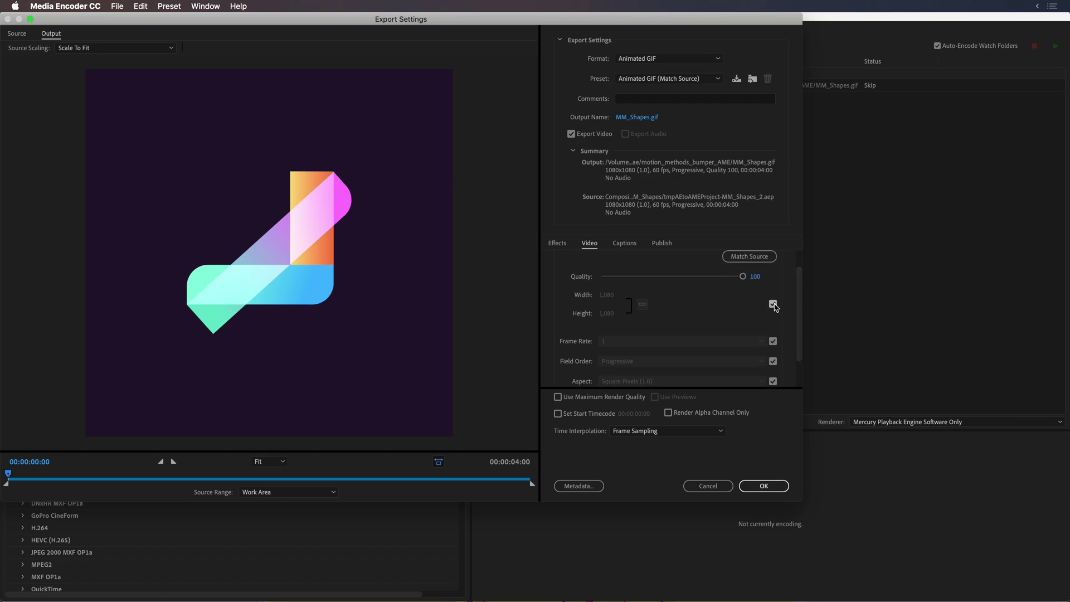
left_click(609, 294)
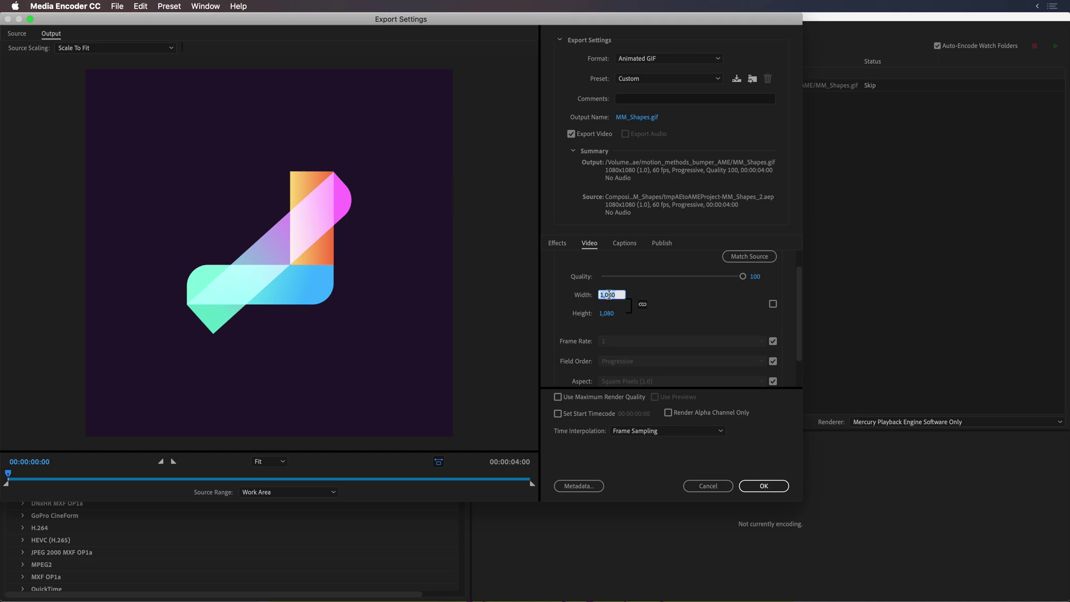
left_click(674, 308)
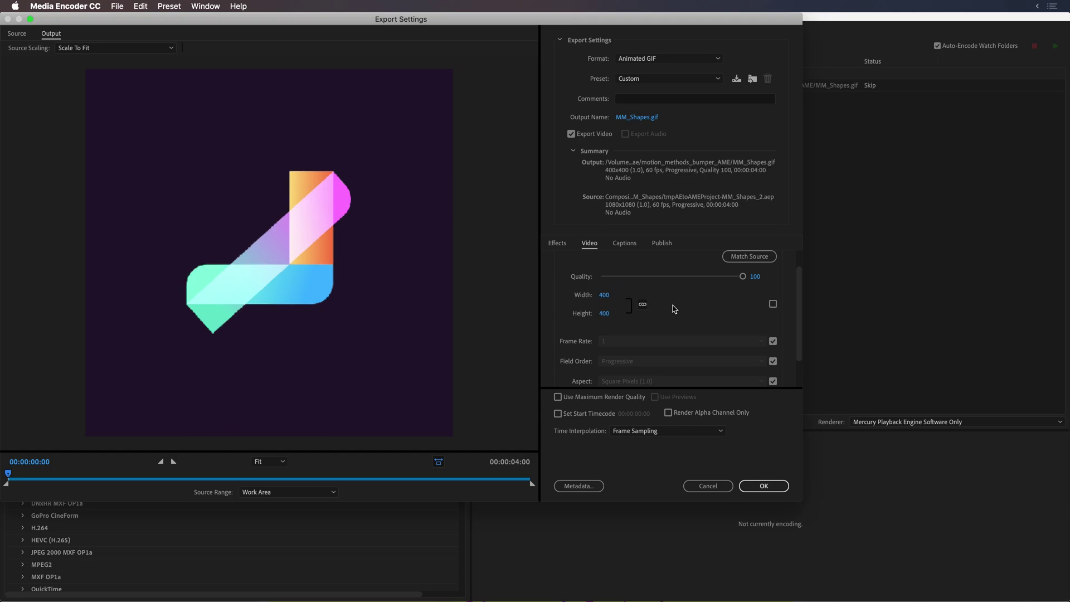
scroll(801, 305, "down", 3)
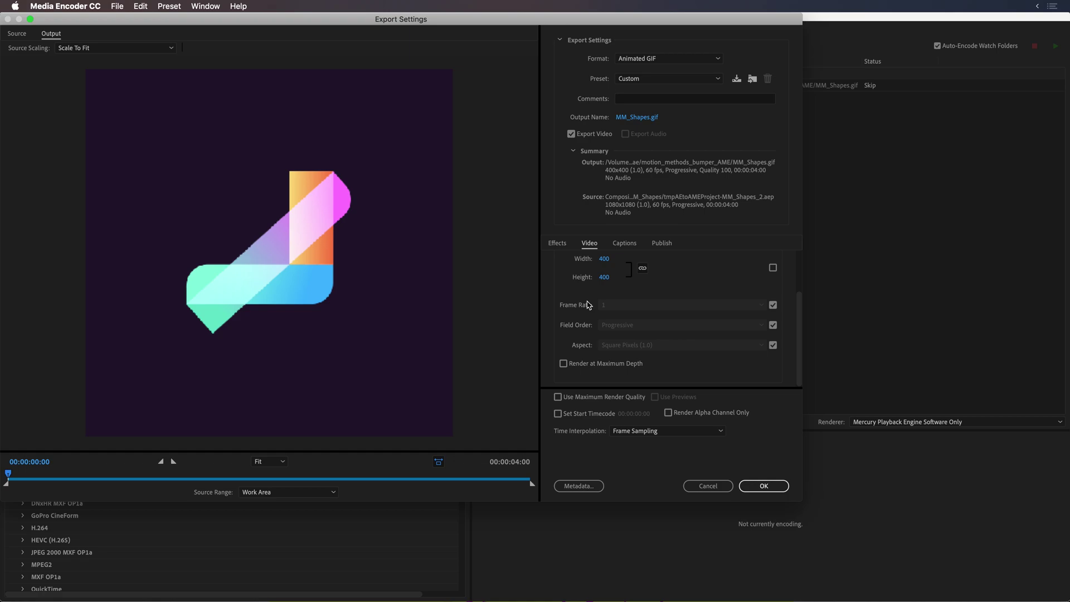
Set 50 fps, Maximum Depth and Maximum Render Quality, accept, and start encoding the queue.
left_click(772, 305)
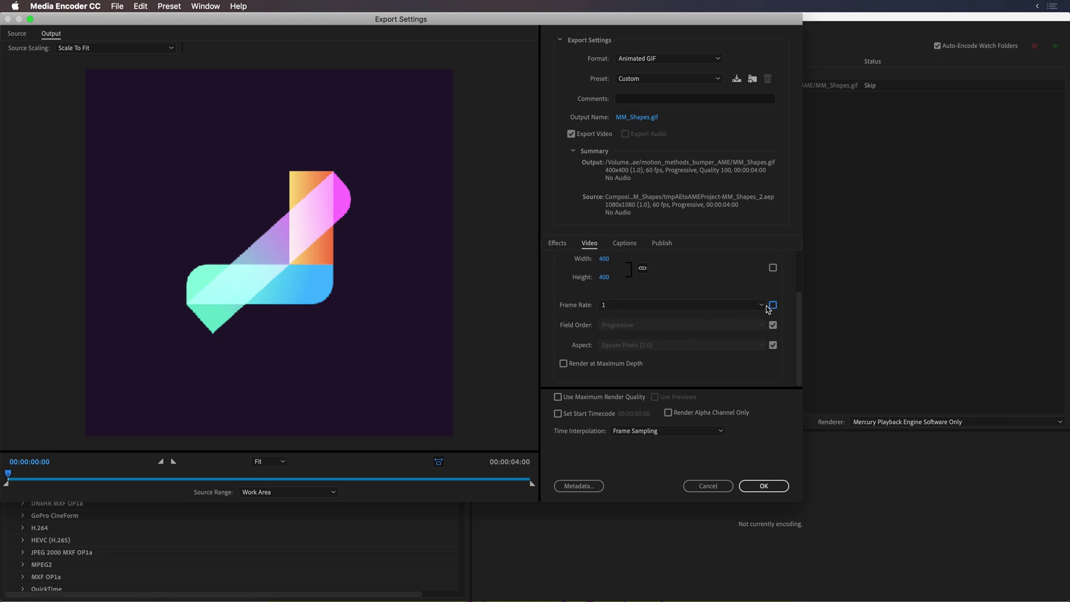
left_click(755, 305)
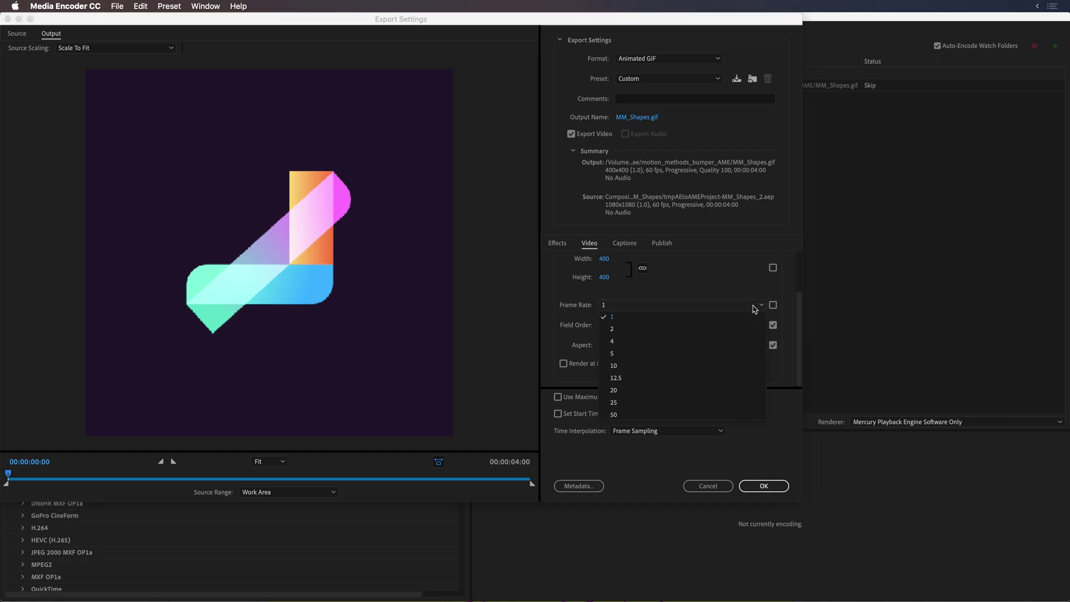
left_click(672, 415)
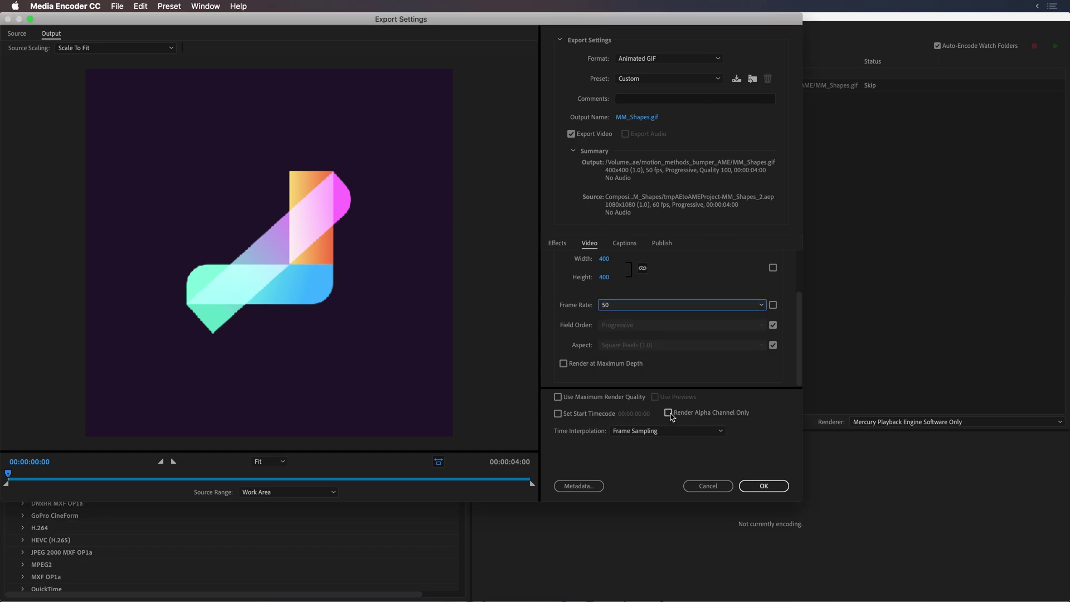
left_click(563, 364)
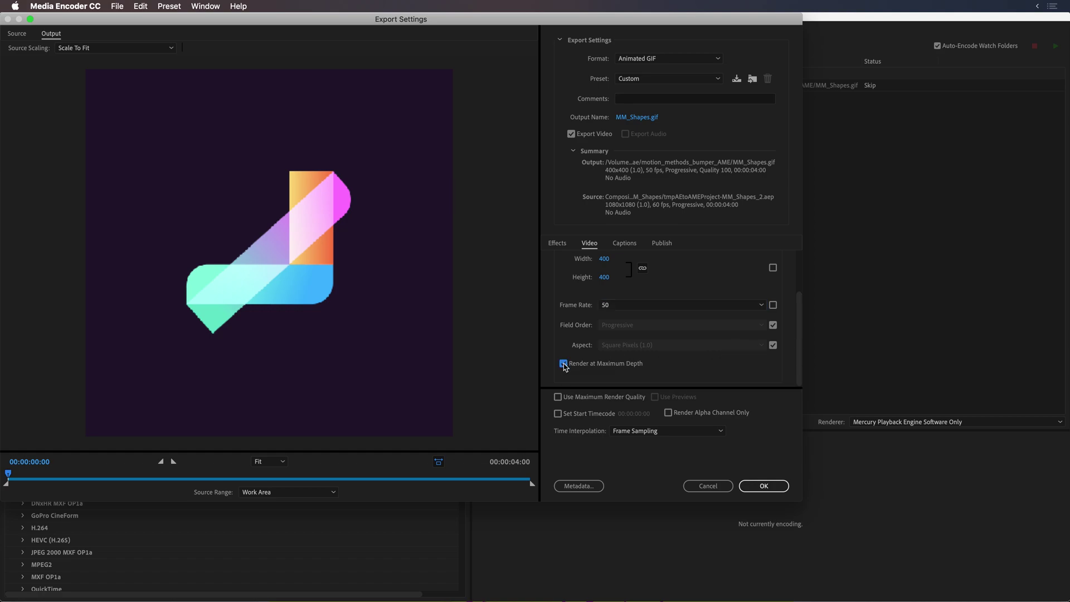
left_click(558, 397)
scroll(800, 343, "up", 3)
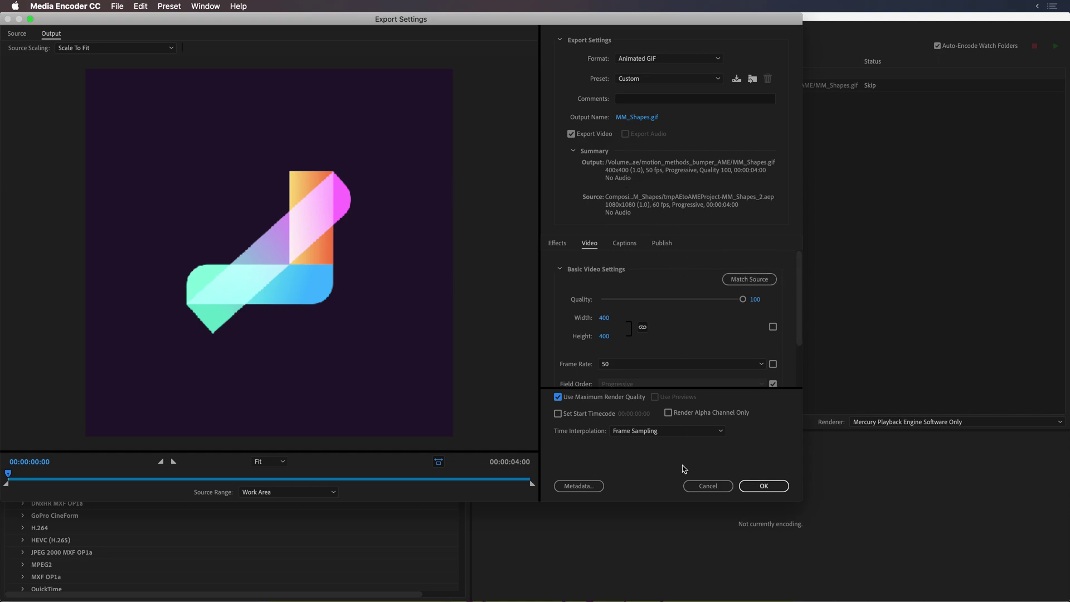
left_click(760, 485)
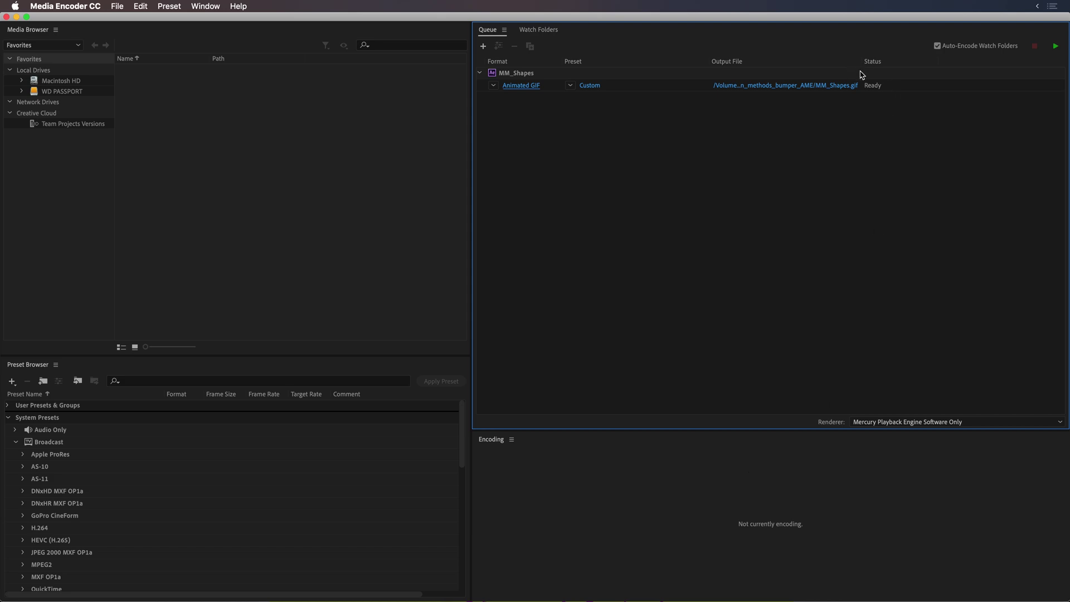
left_click(1056, 49)
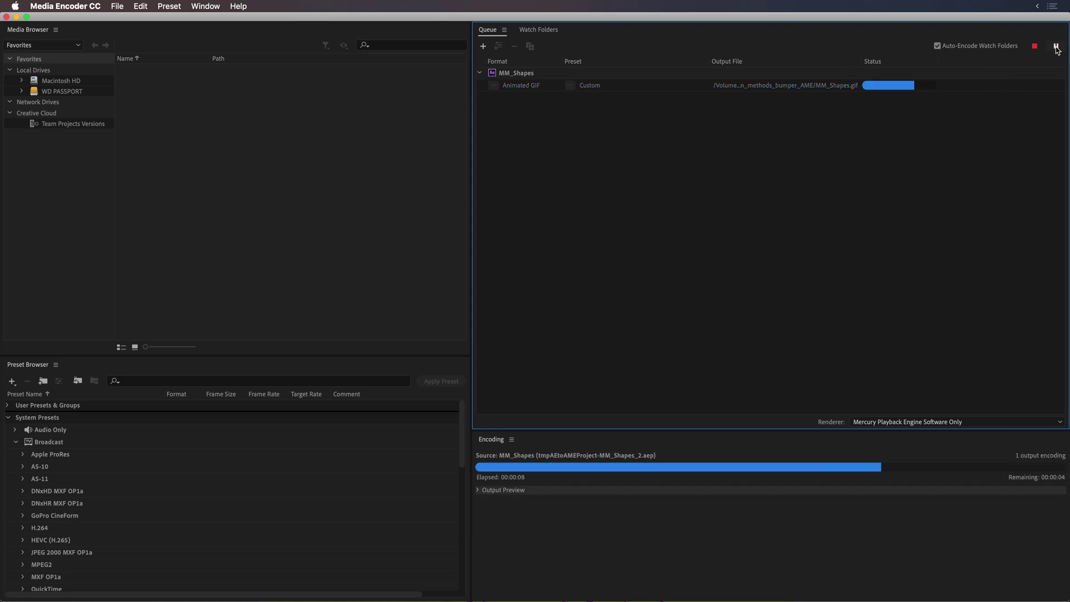
left_click(817, 88)
key("space")
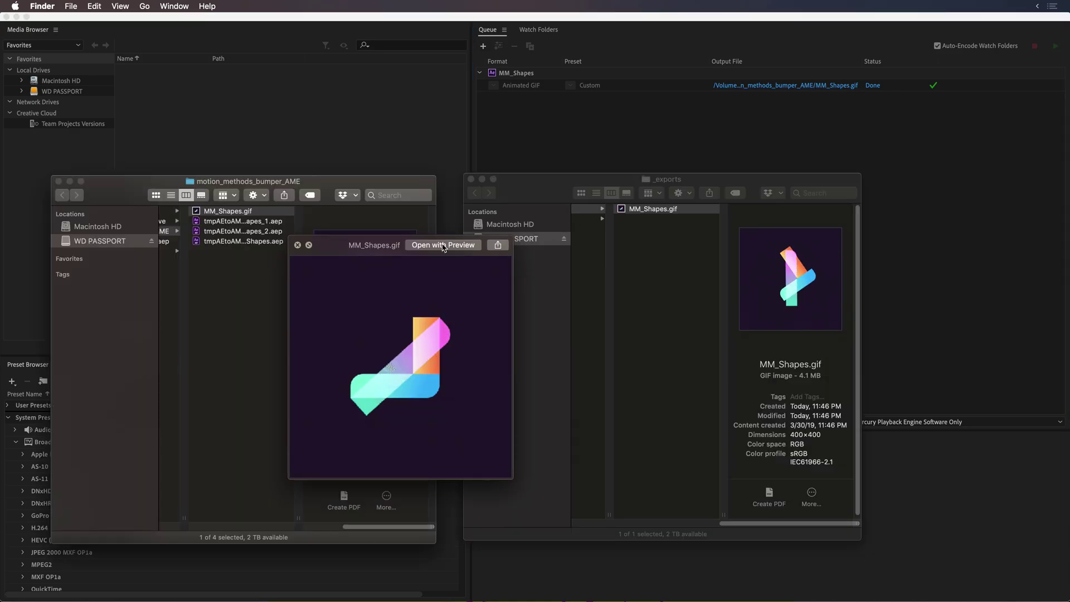
left_click(298, 245)
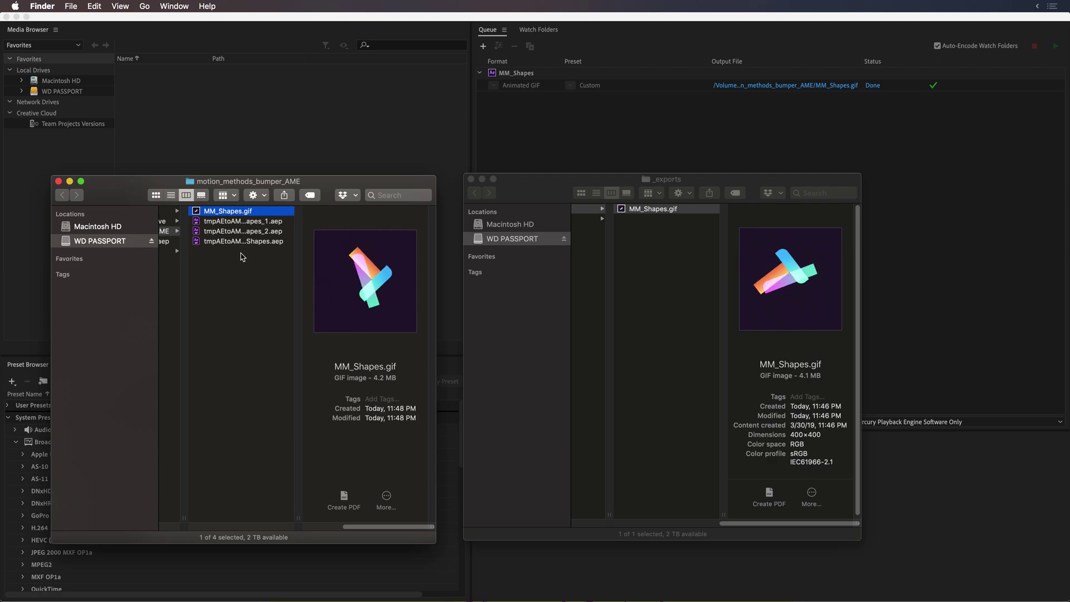
key("space")
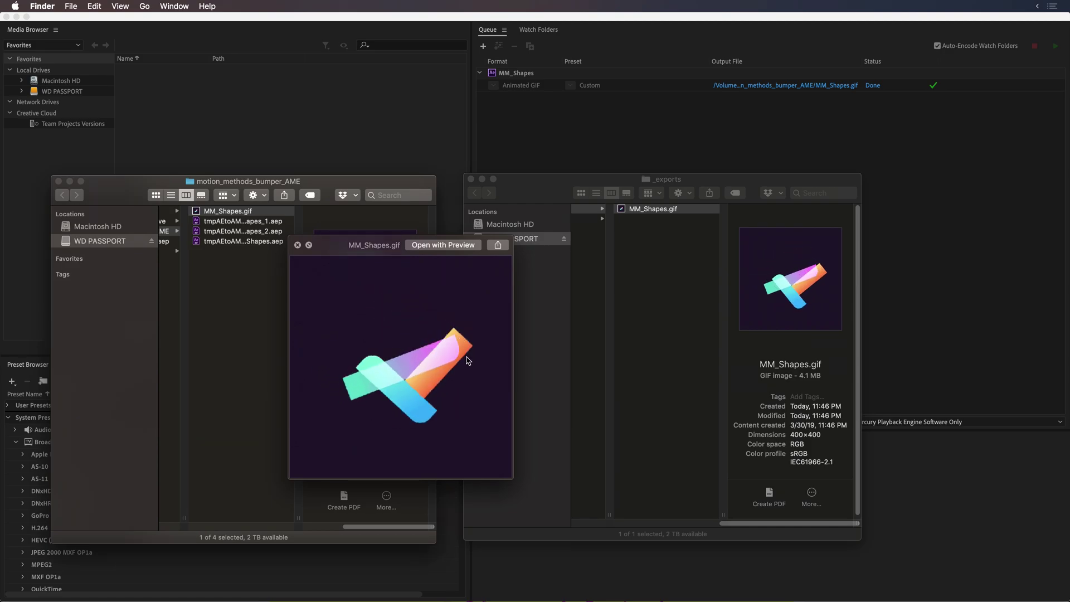
Preview the _exports MM_Shapes.gif next to the other export, then close the preview.
left_click(655, 211)
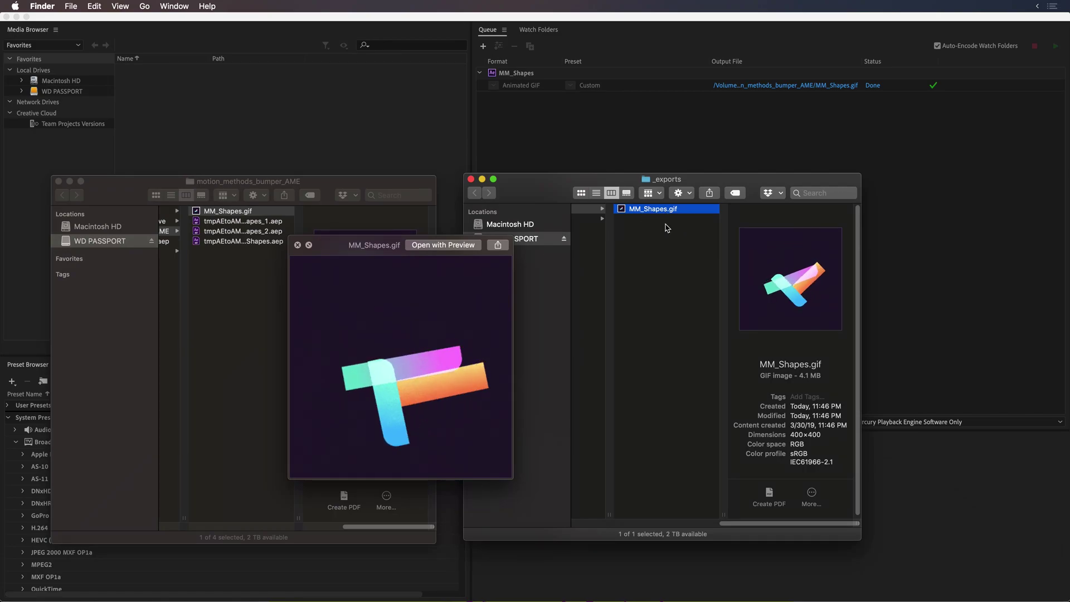
left_click_drag(411, 234, 656, 232)
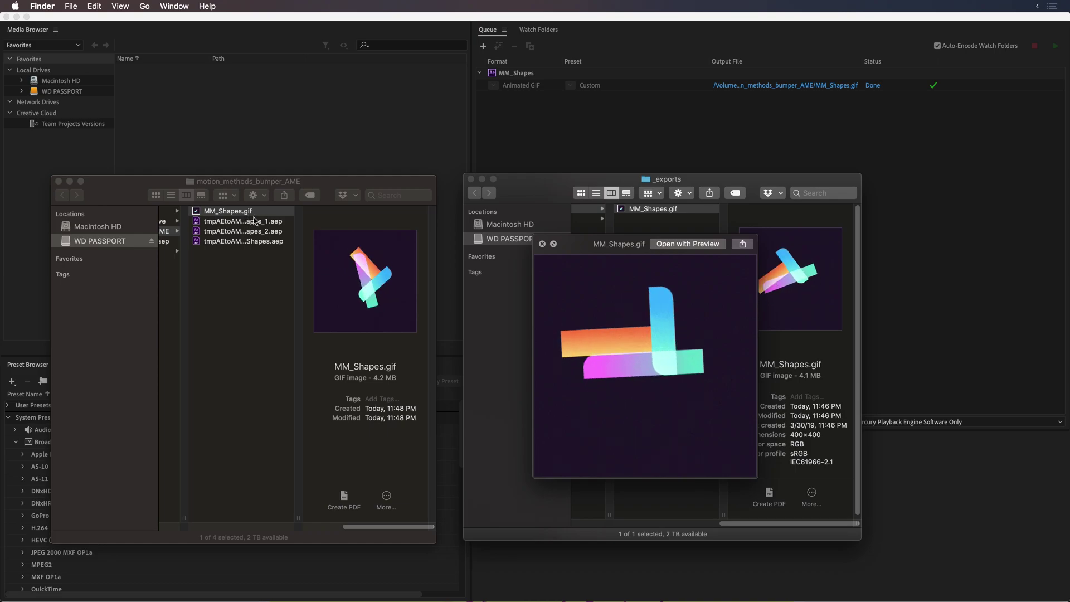
left_click_drag(631, 251, 577, 252)
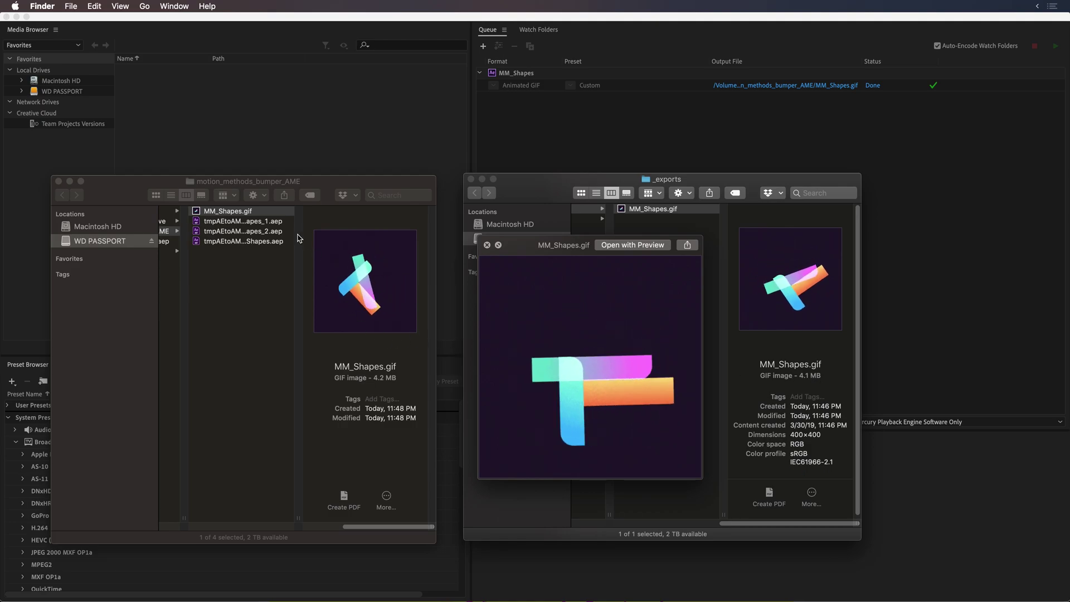
left_click(487, 245)
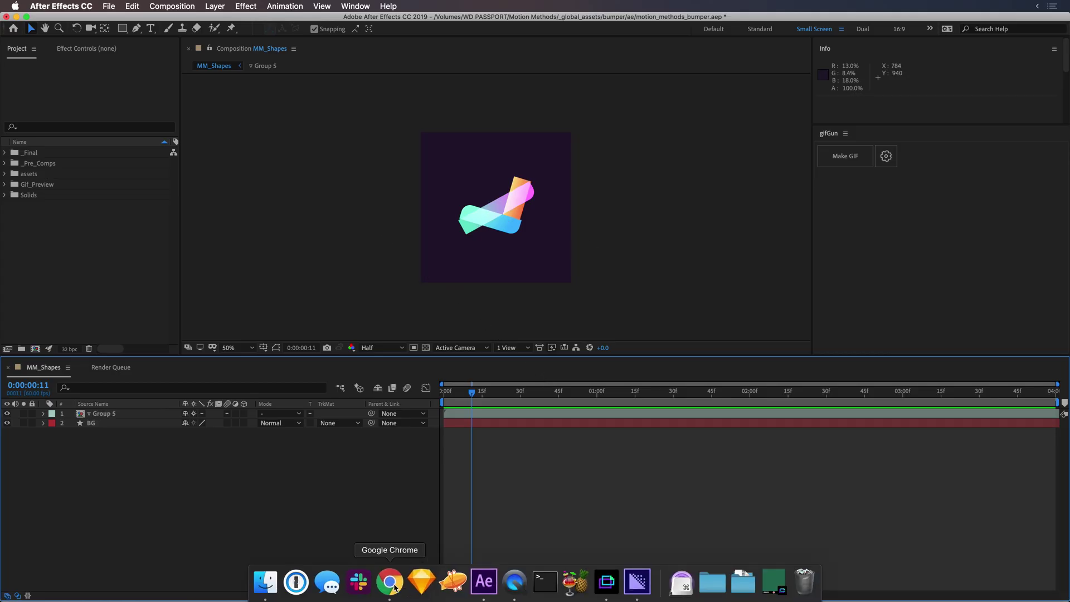
View the GIPHY Capture page in Chrome, then return to the MM_Shapes composition.
left_click(391, 583)
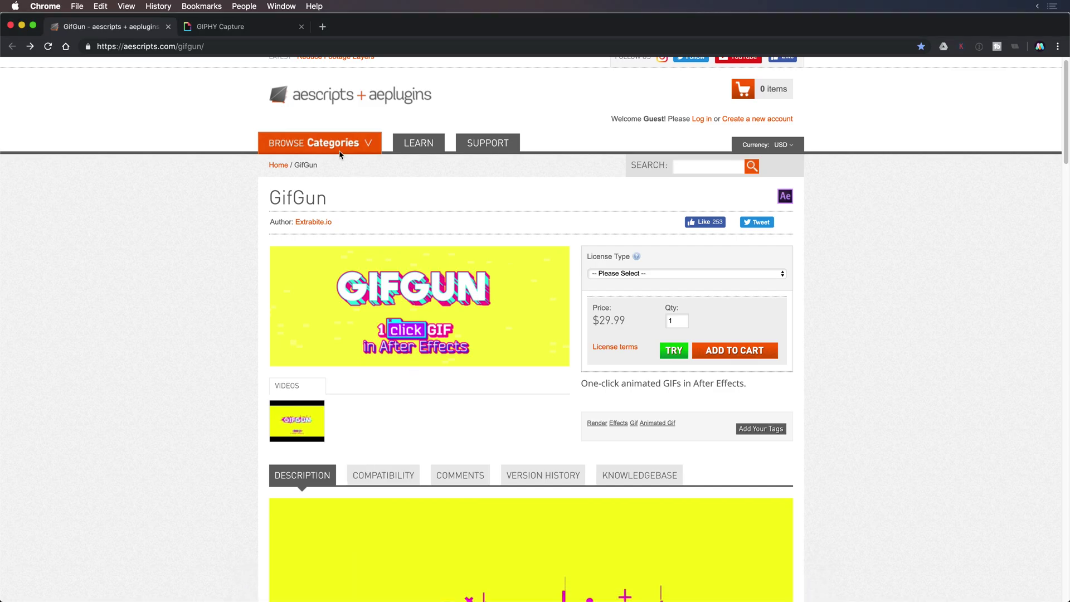
left_click(217, 29)
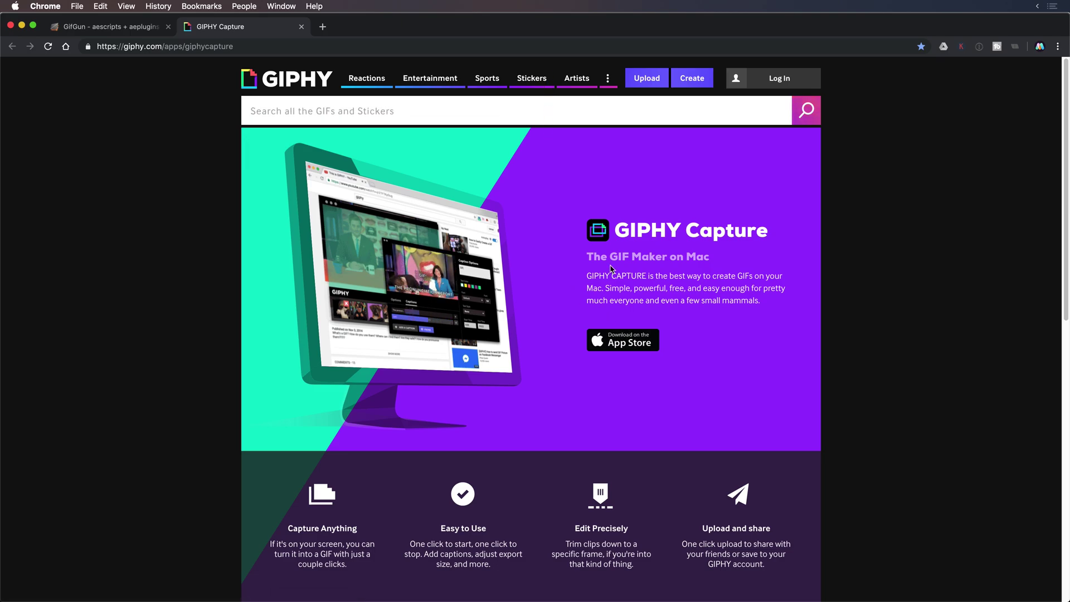
left_click(485, 588)
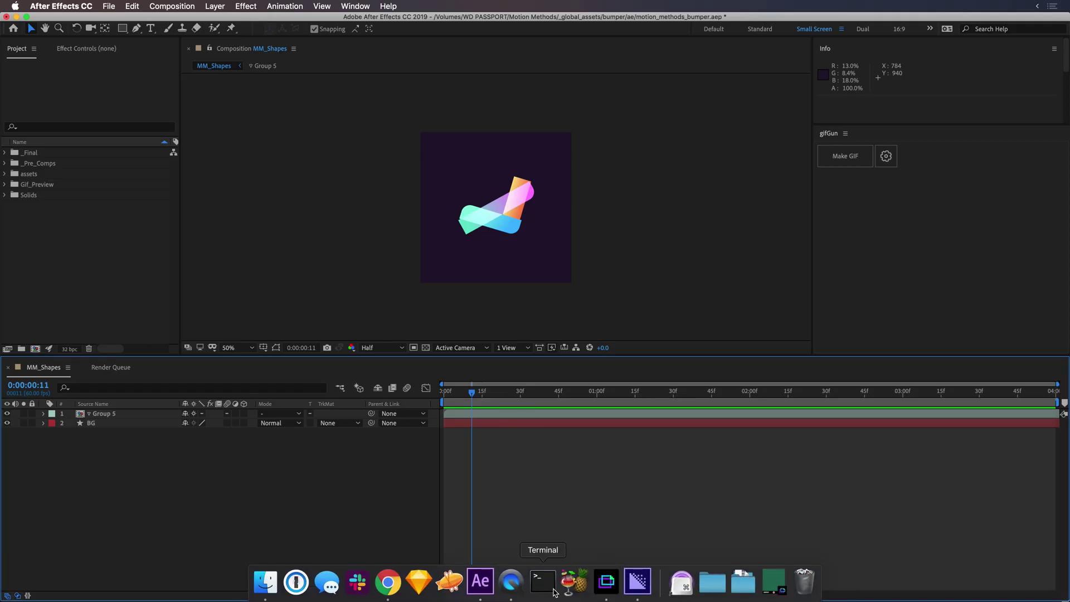
Launch Giphy Capture, fit its 266 x 266 frame over the MM_Shapes viewer, and rewind the comp to frame 0.
left_click(605, 581)
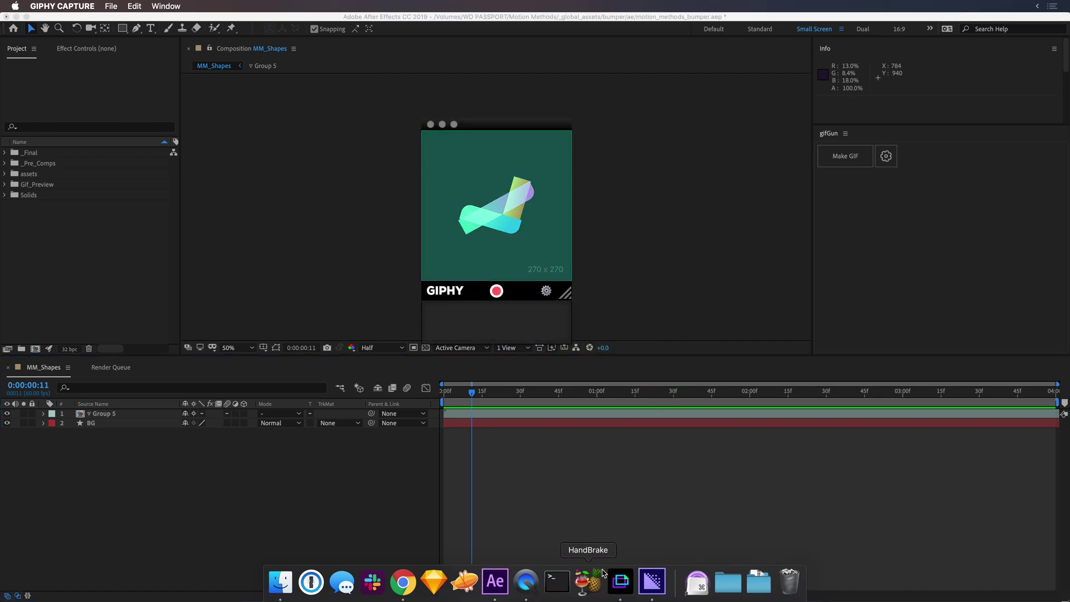
mouse_move(564, 299)
left_mouse_down()
mouse_move(610, 322)
mouse_move(590, 296)
mouse_move(566, 329)
mouse_move(566, 294)
left_mouse_up()
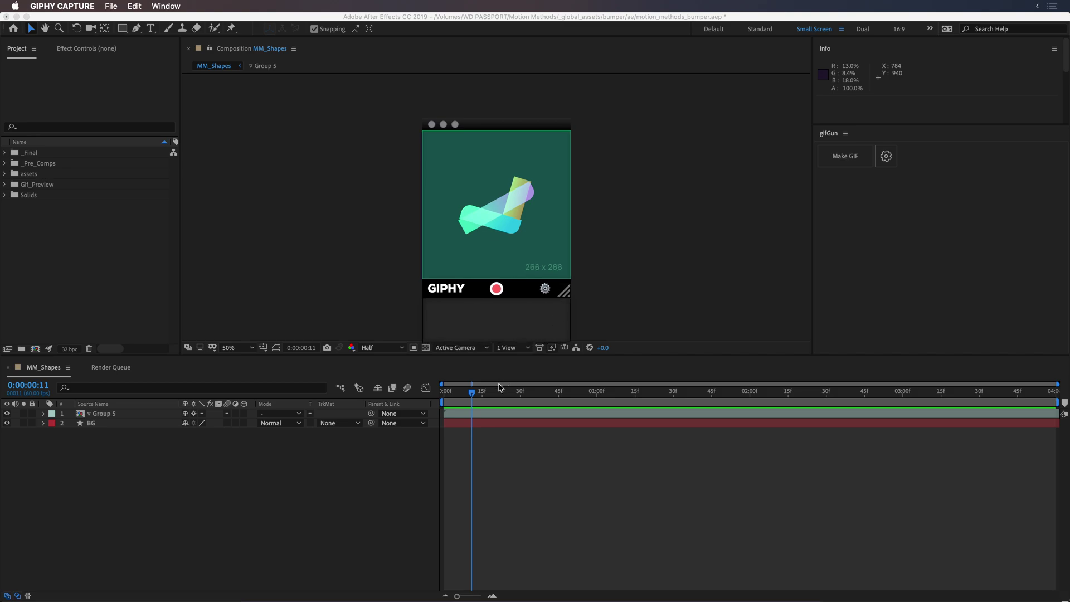
left_click(474, 391)
left_click_drag(474, 391, 412, 393)
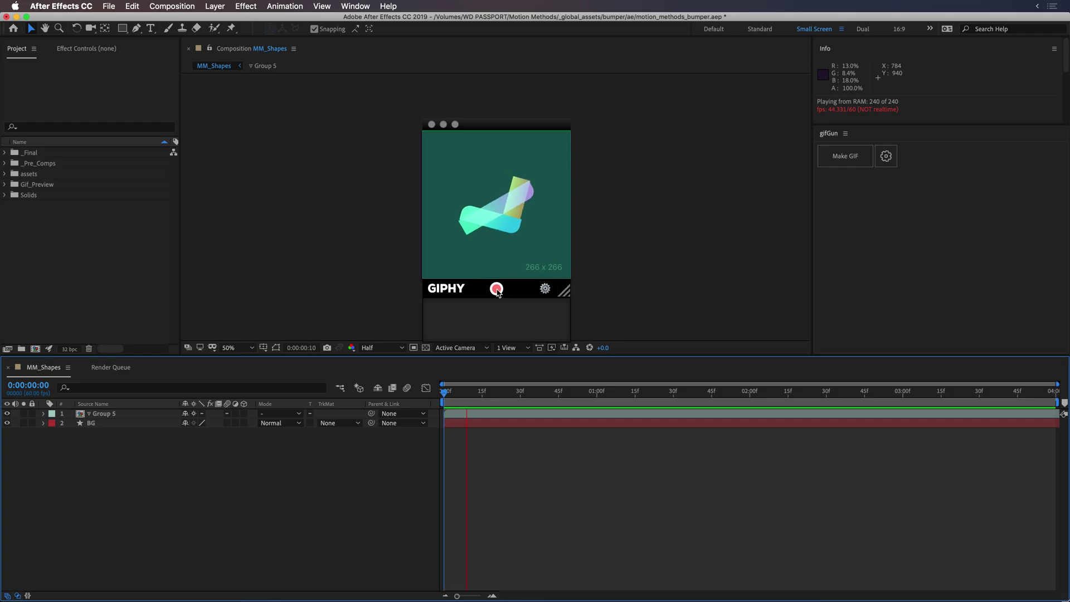
Record about five seconds of the MM_Shapes logo animation playing in the viewer.
left_click(496, 289)
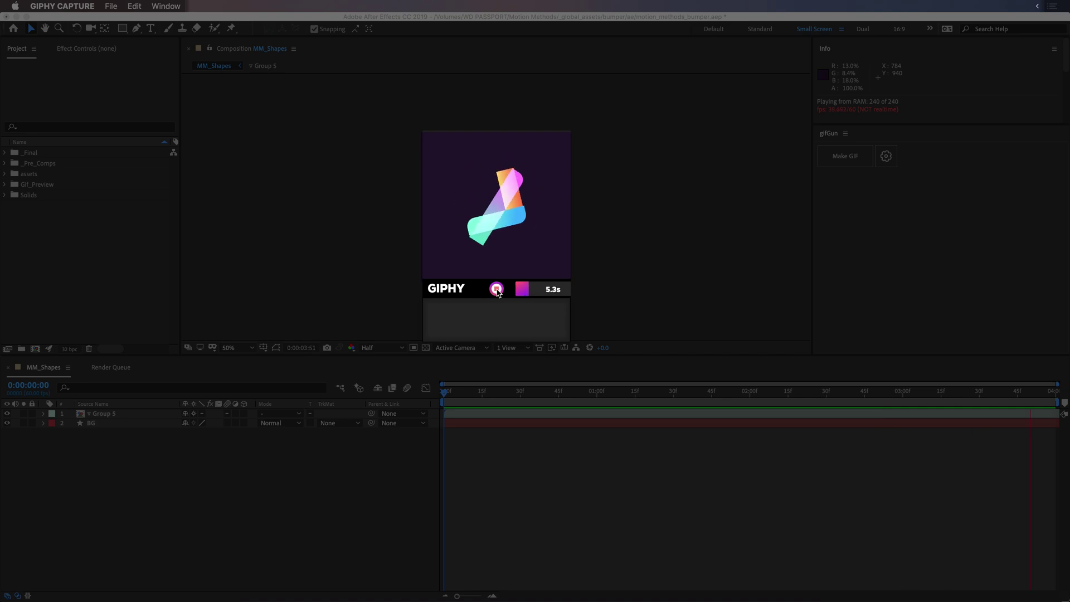
left_click(496, 288)
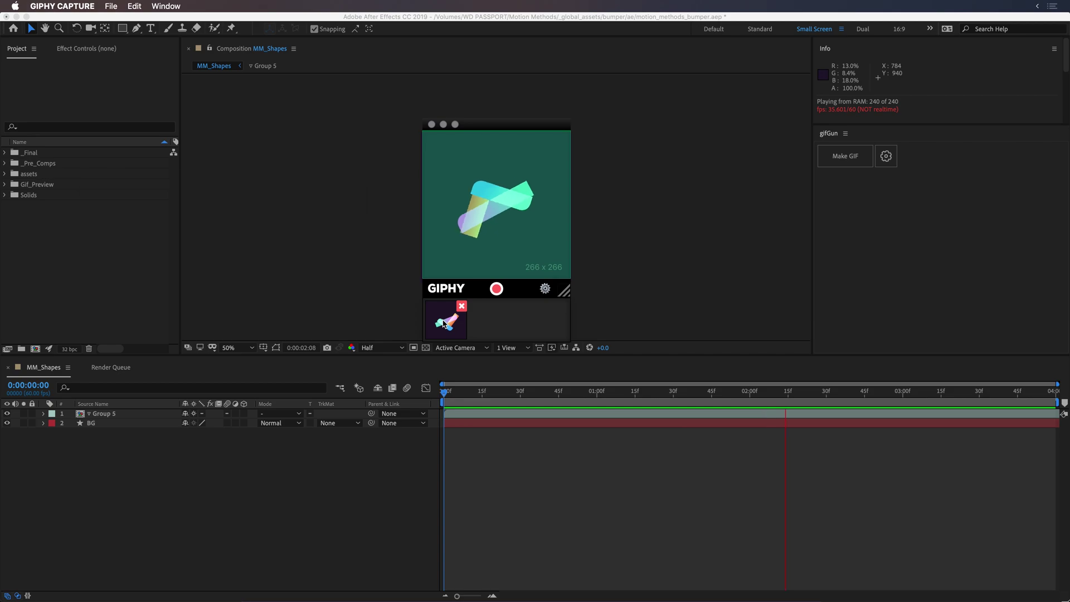
Trim the captured clip to 2.7 seconds and set its loop type to Ping-Pong.
left_click(444, 322)
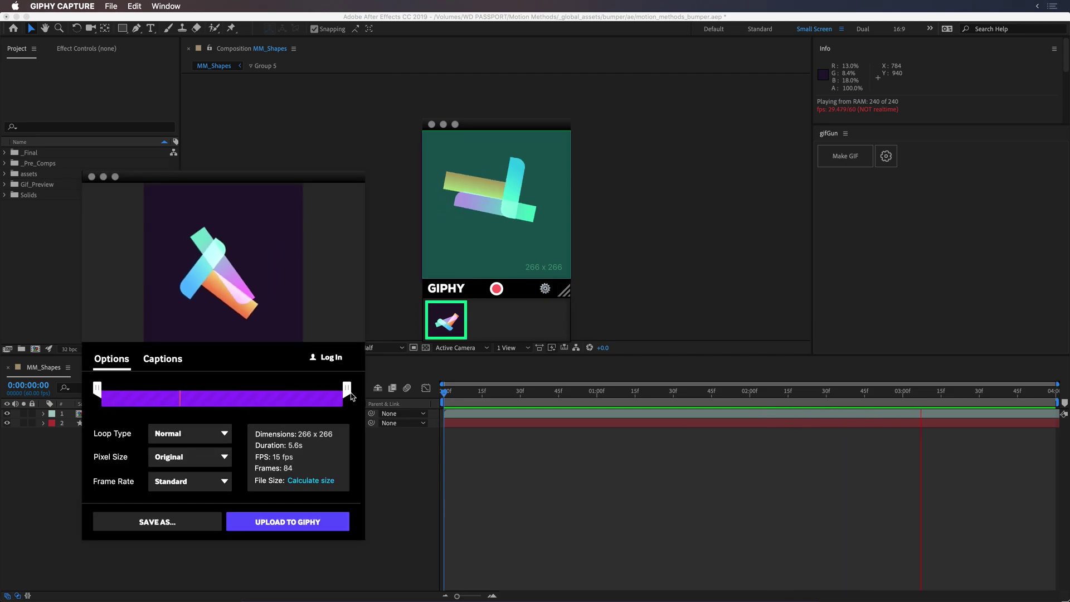
left_click_drag(346, 390, 282, 386)
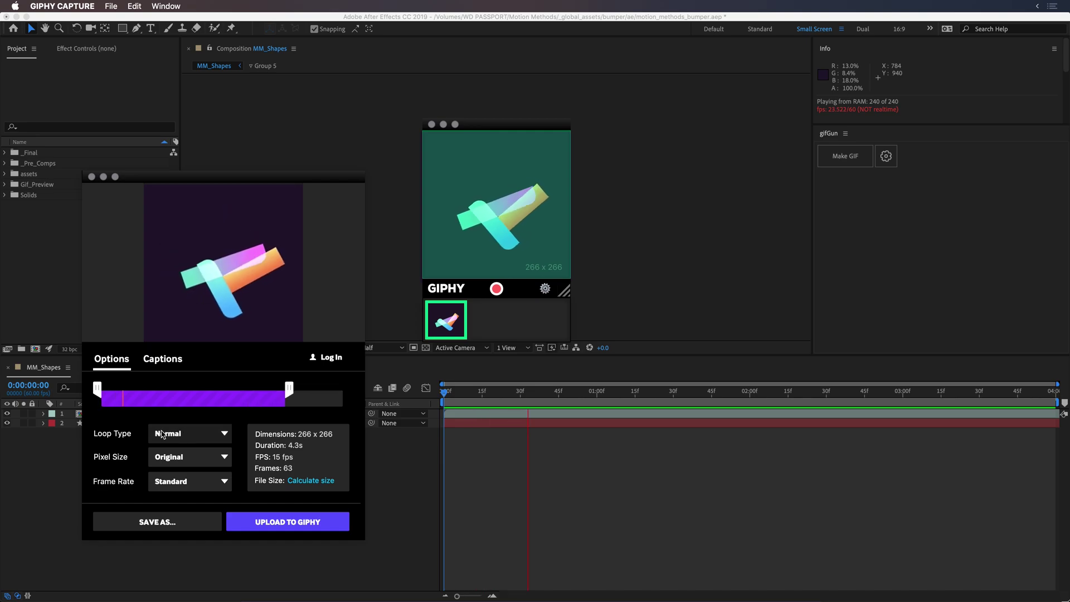
left_click(191, 439)
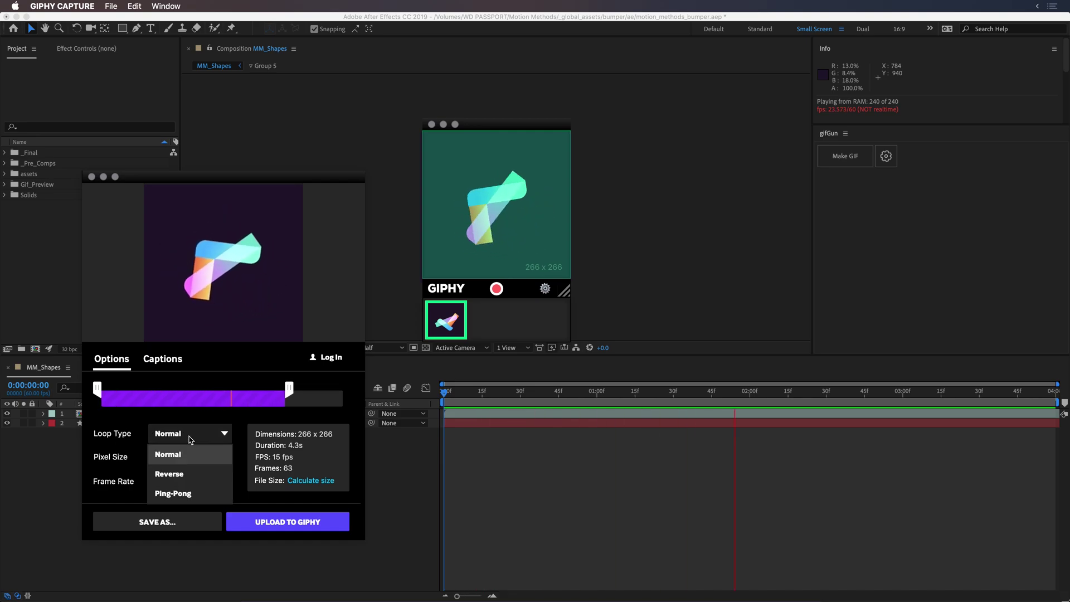
left_click(184, 475)
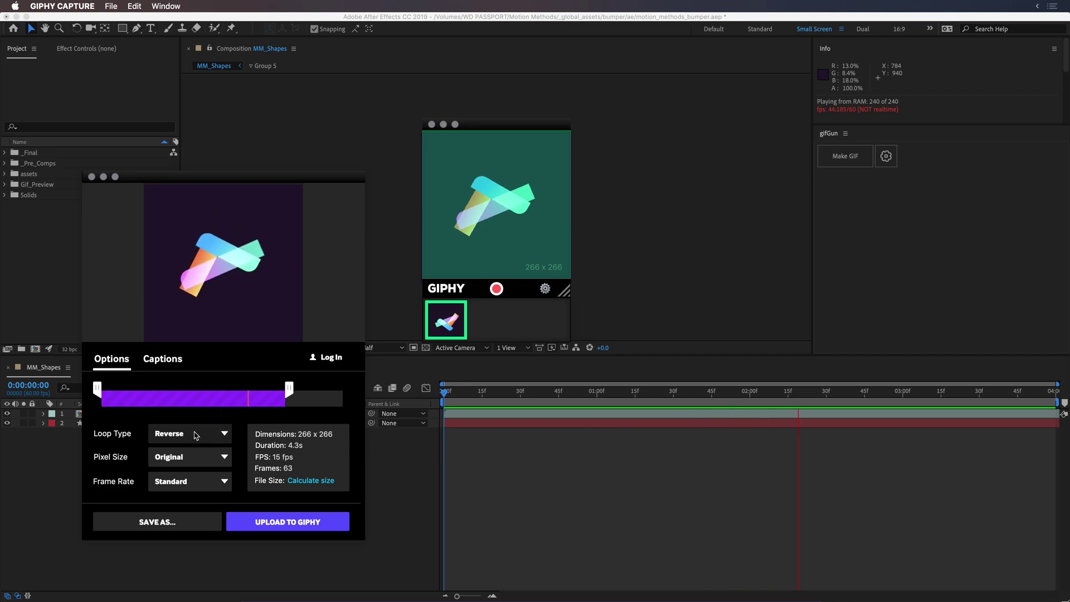
left_click(174, 437)
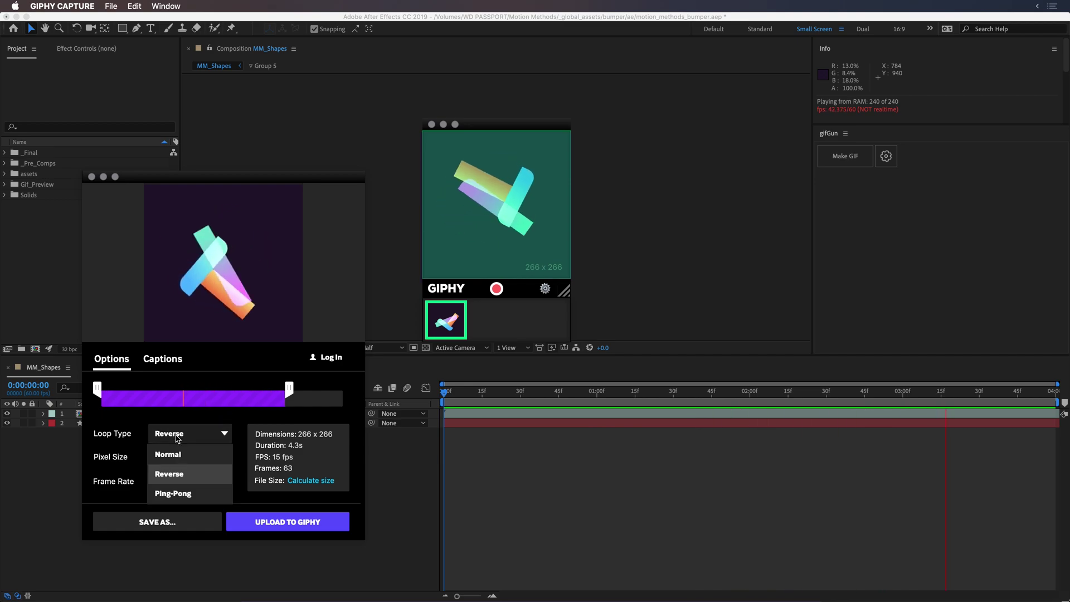
left_click(190, 496)
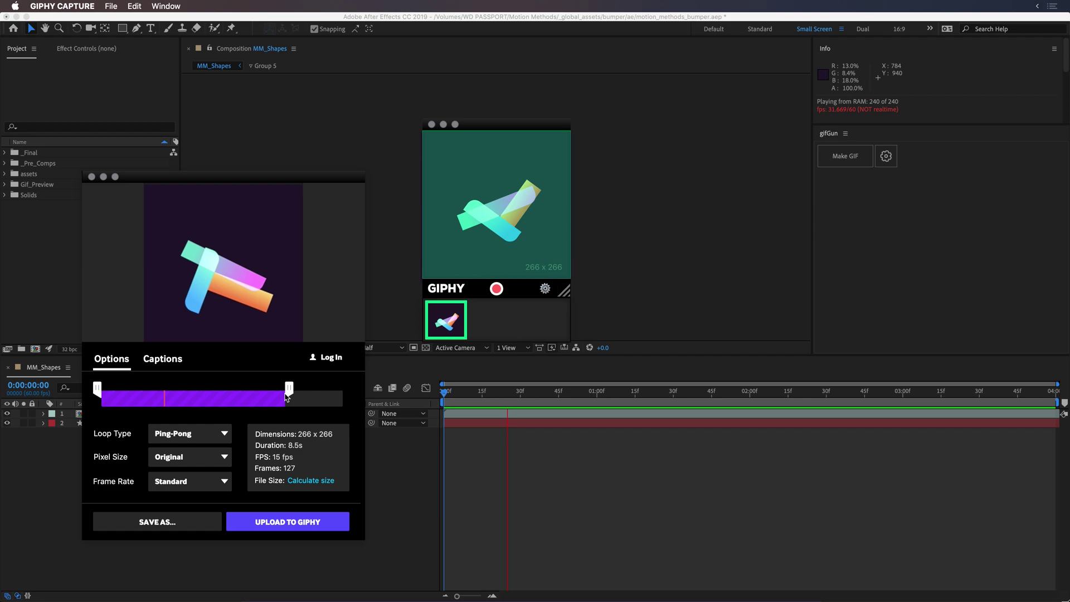
left_click_drag(285, 394, 162, 387)
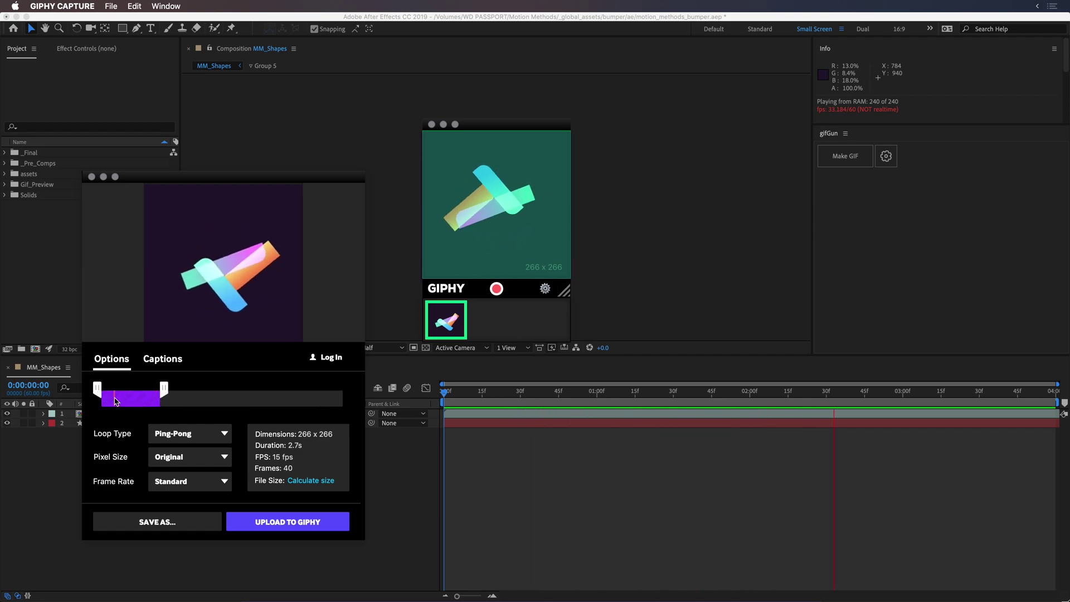
Keep Original pixel size and, after trying Low, High and Standard, set frame rate to HD (60 fps).
left_click(178, 461)
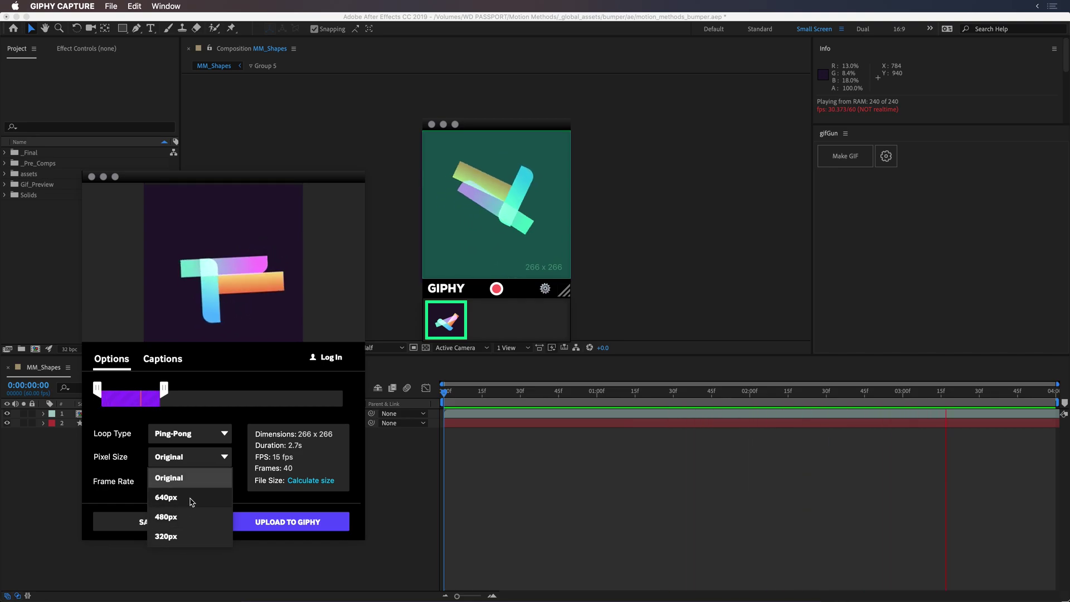
left_click(137, 488)
left_click(182, 482)
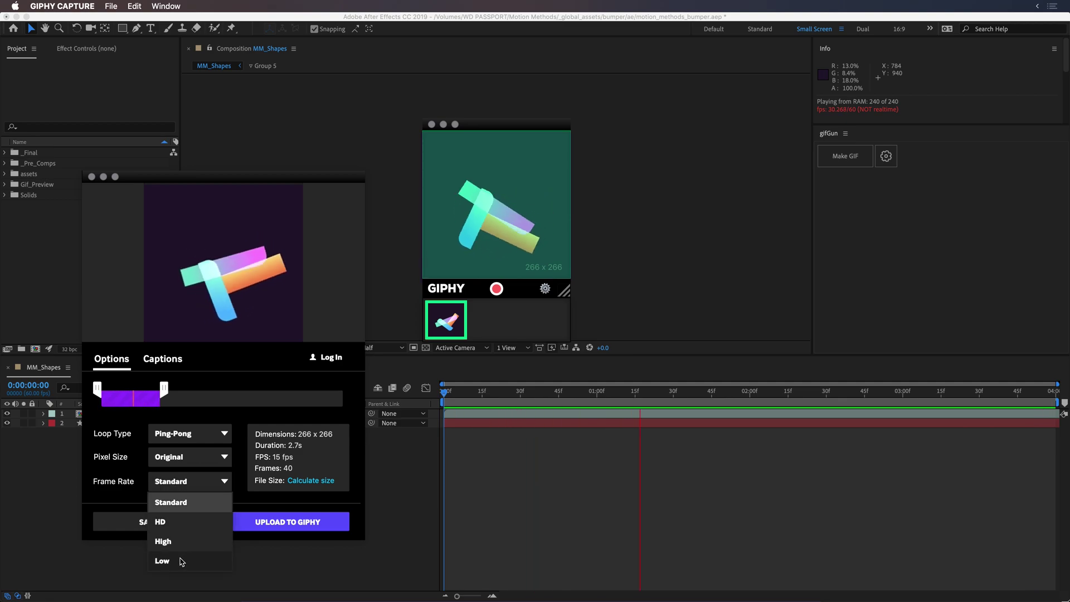
left_click(182, 561)
left_click(183, 483)
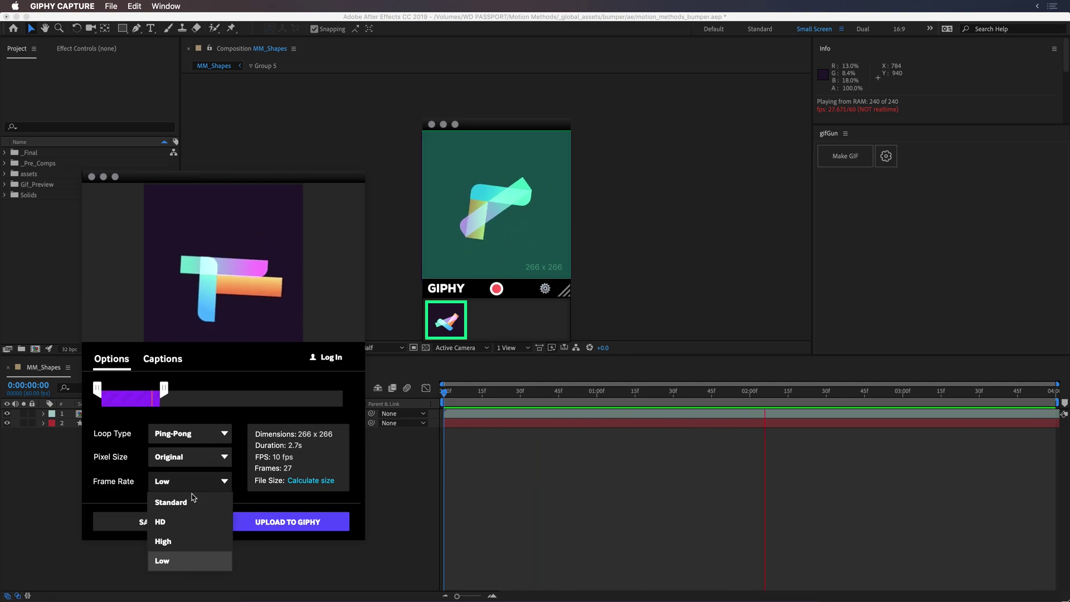
left_click(183, 541)
left_click(166, 482)
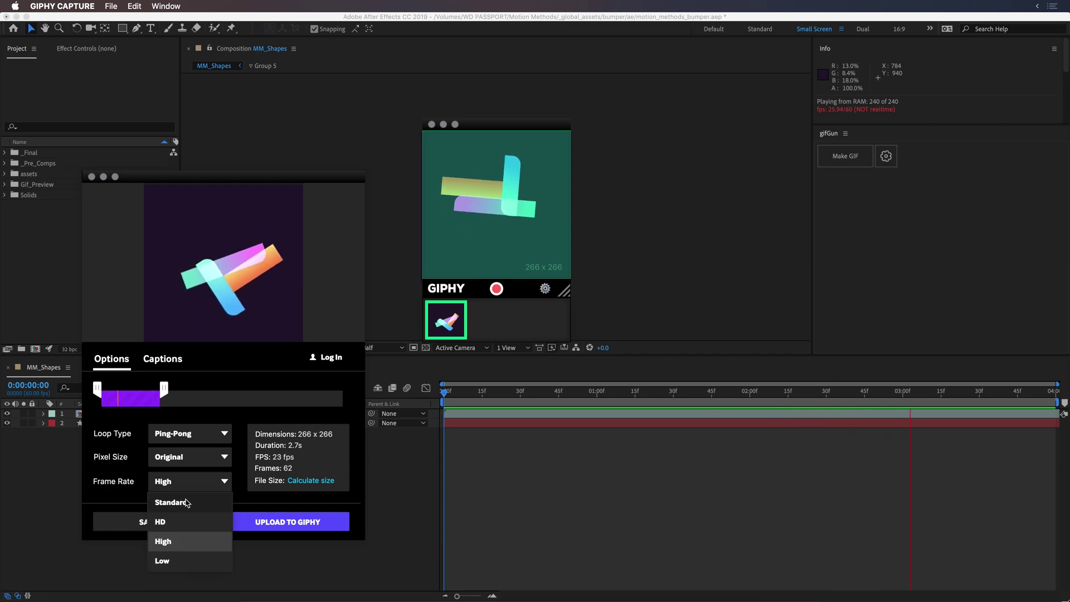
left_click(185, 522)
left_click(190, 481)
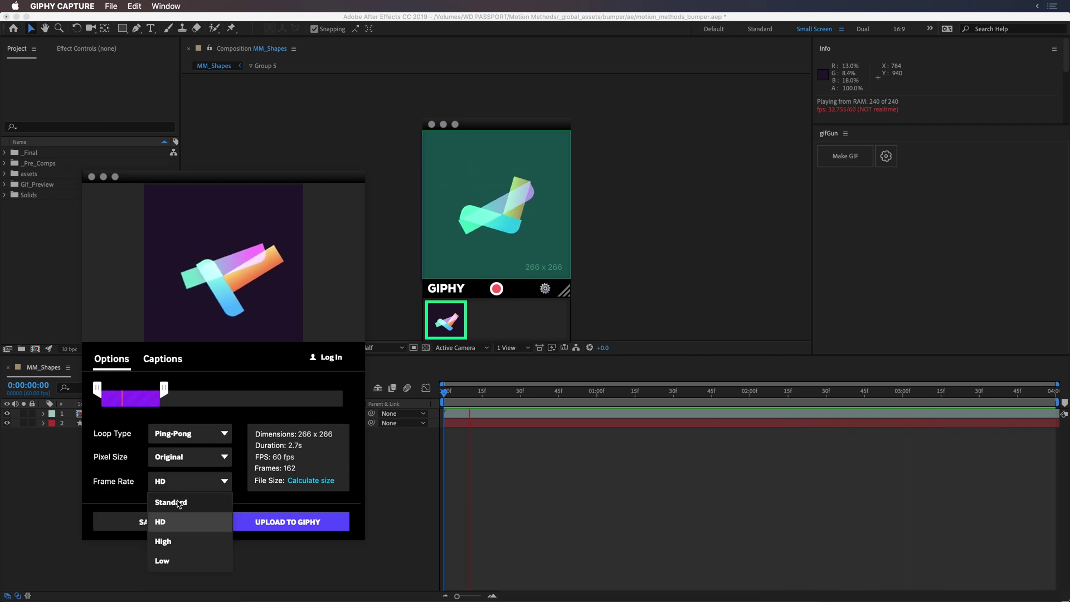
left_click(226, 497)
left_click(199, 481)
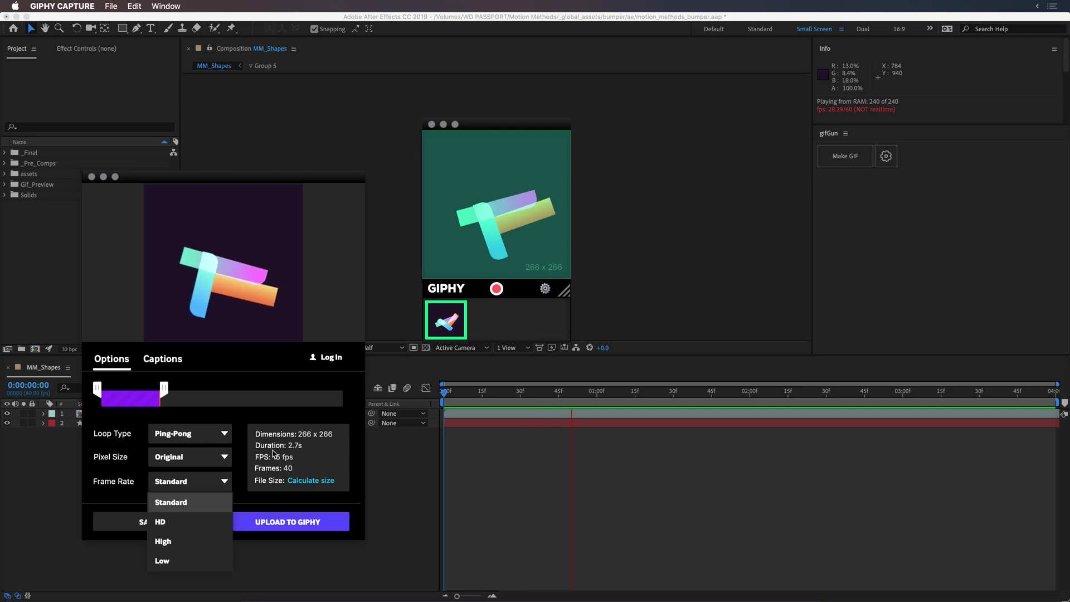
left_click(190, 525)
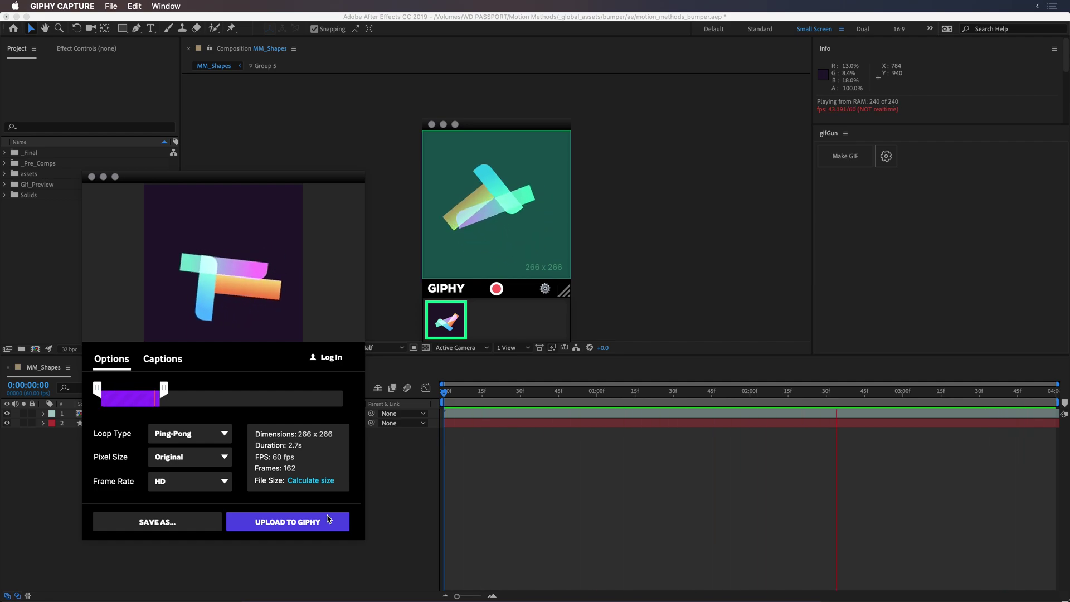
left_click_drag(234, 180, 255, 192)
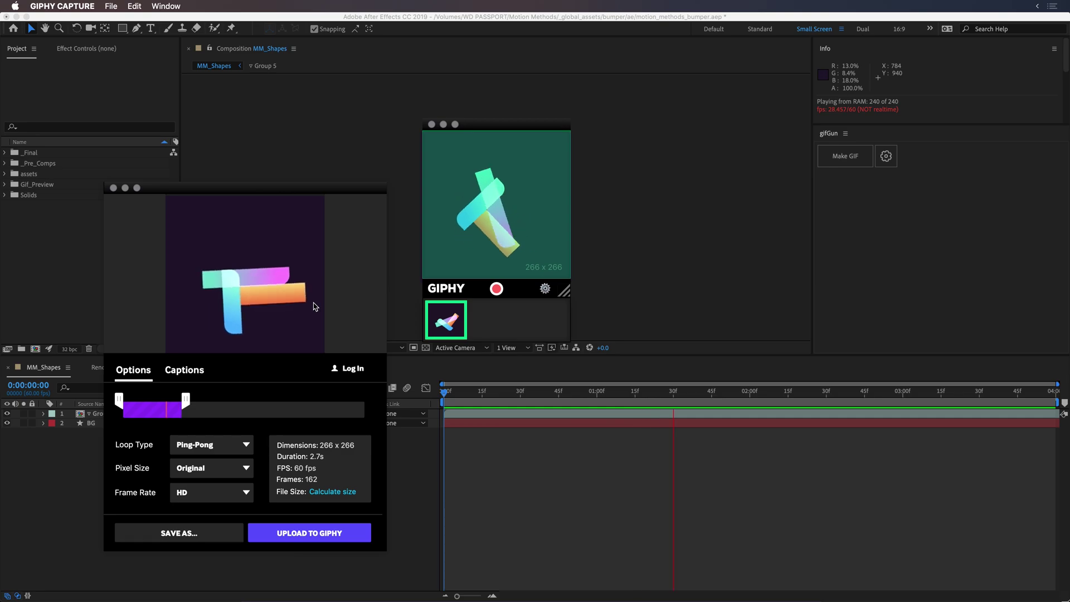